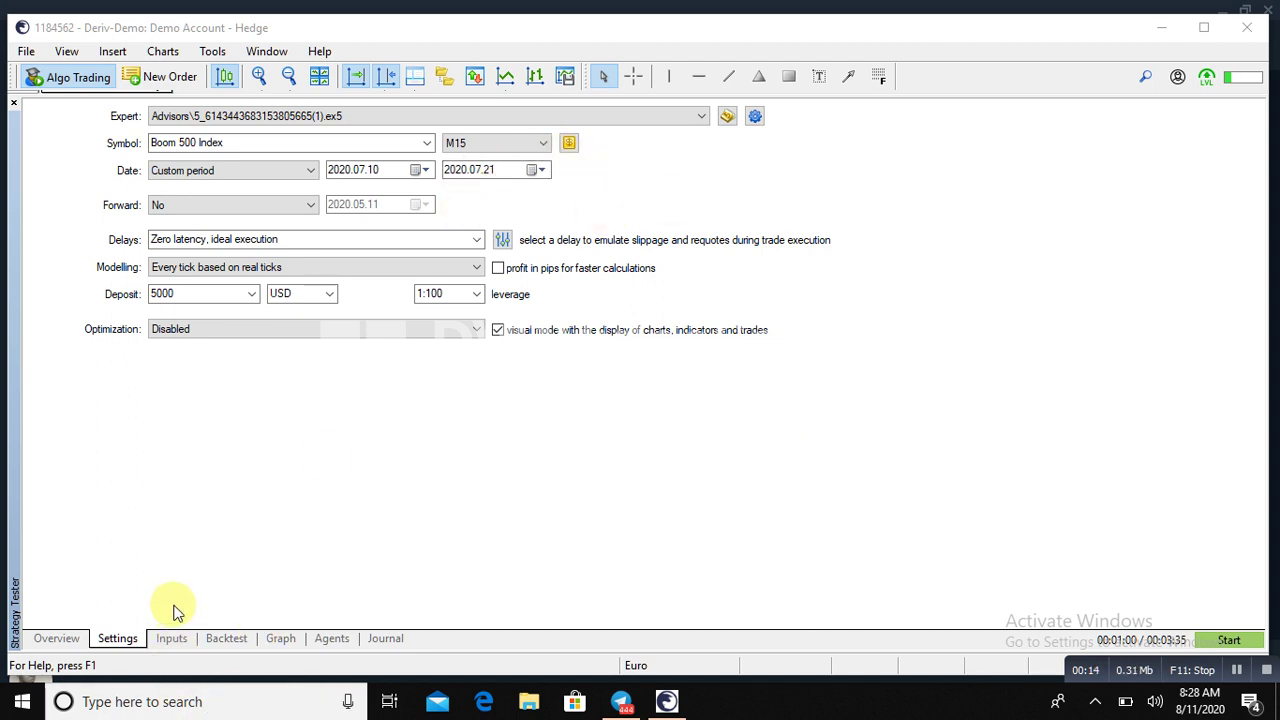
Review the scalper EA's input values, selecting EA_Name, then return to the backtest Settings
{"action": "left_click", "coordinate": [172, 640]}
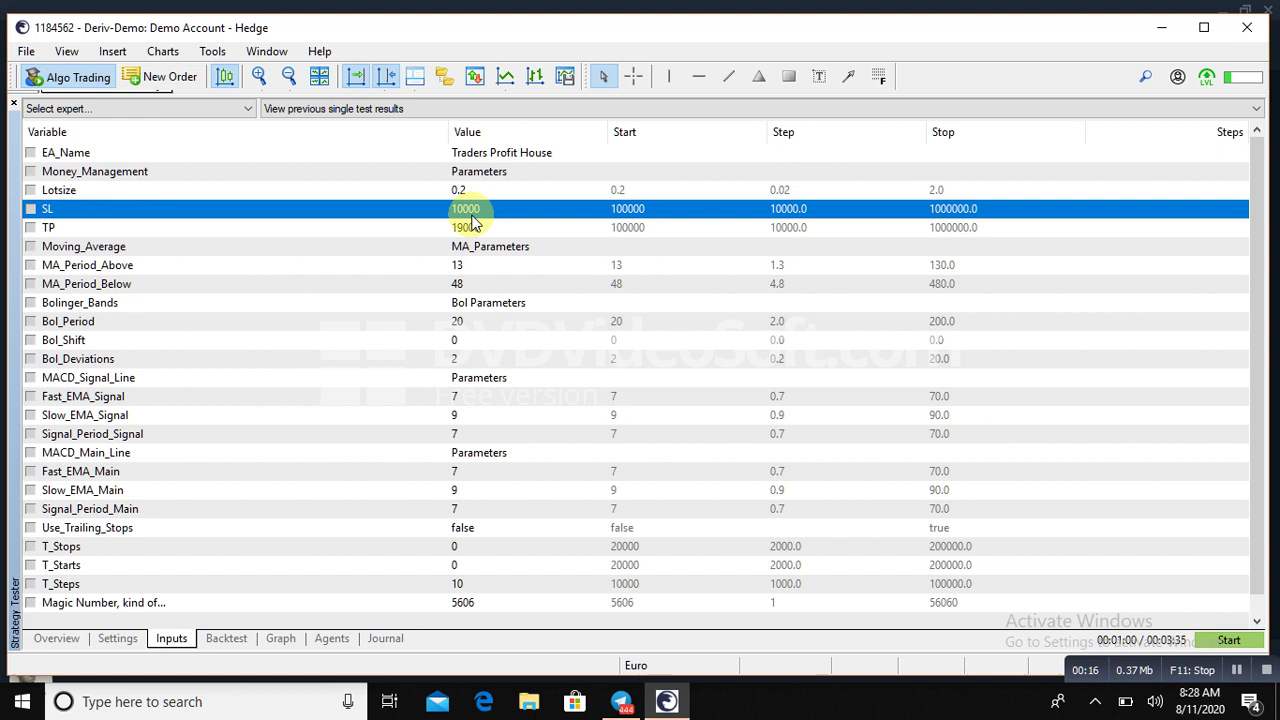
{"action": "left_click", "coordinate": [480, 155]}
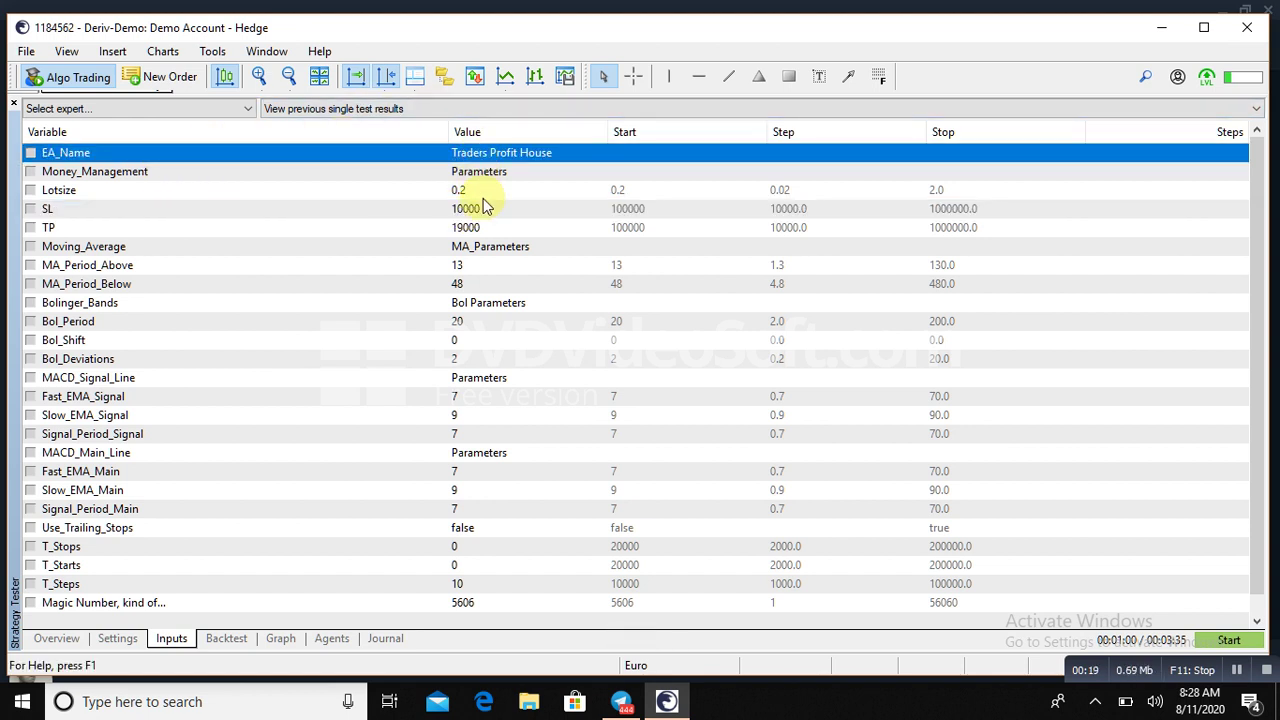
{"action": "left_click", "coordinate": [115, 641]}
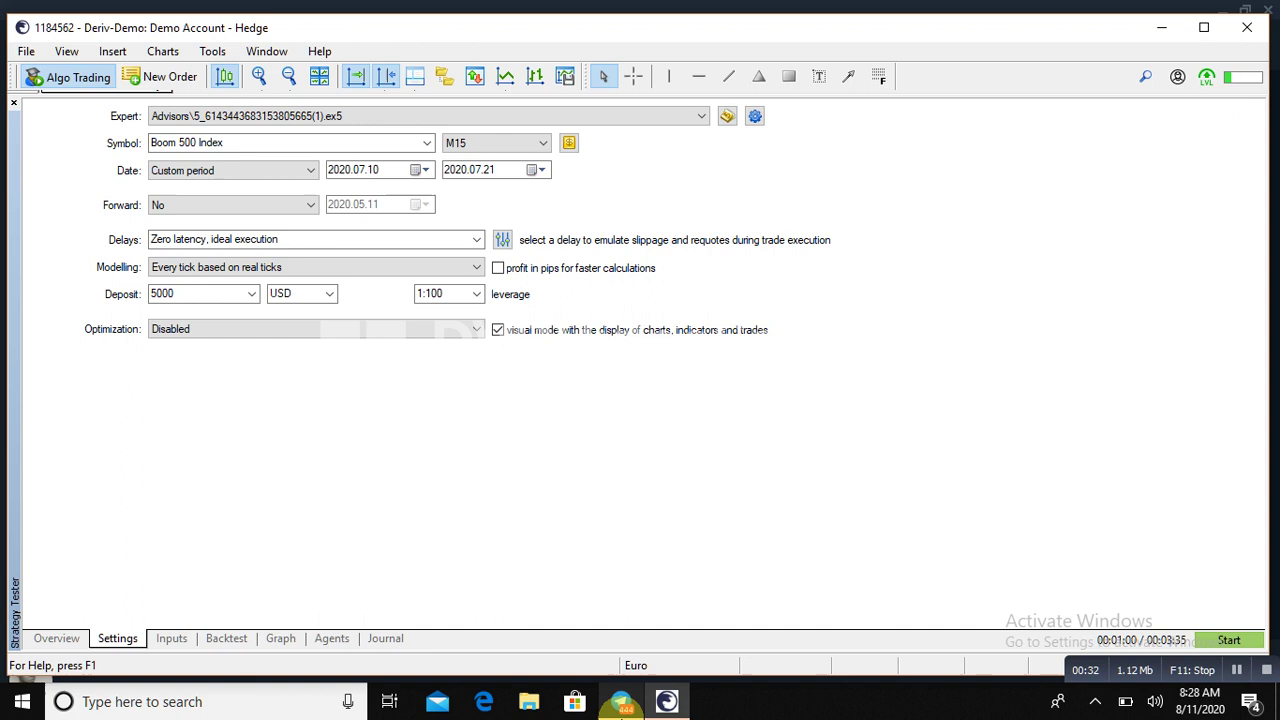
Leave Archived chats, open Saved Messages and play the trade-history video full screen
{"action": "left_click", "coordinate": [624, 703]}
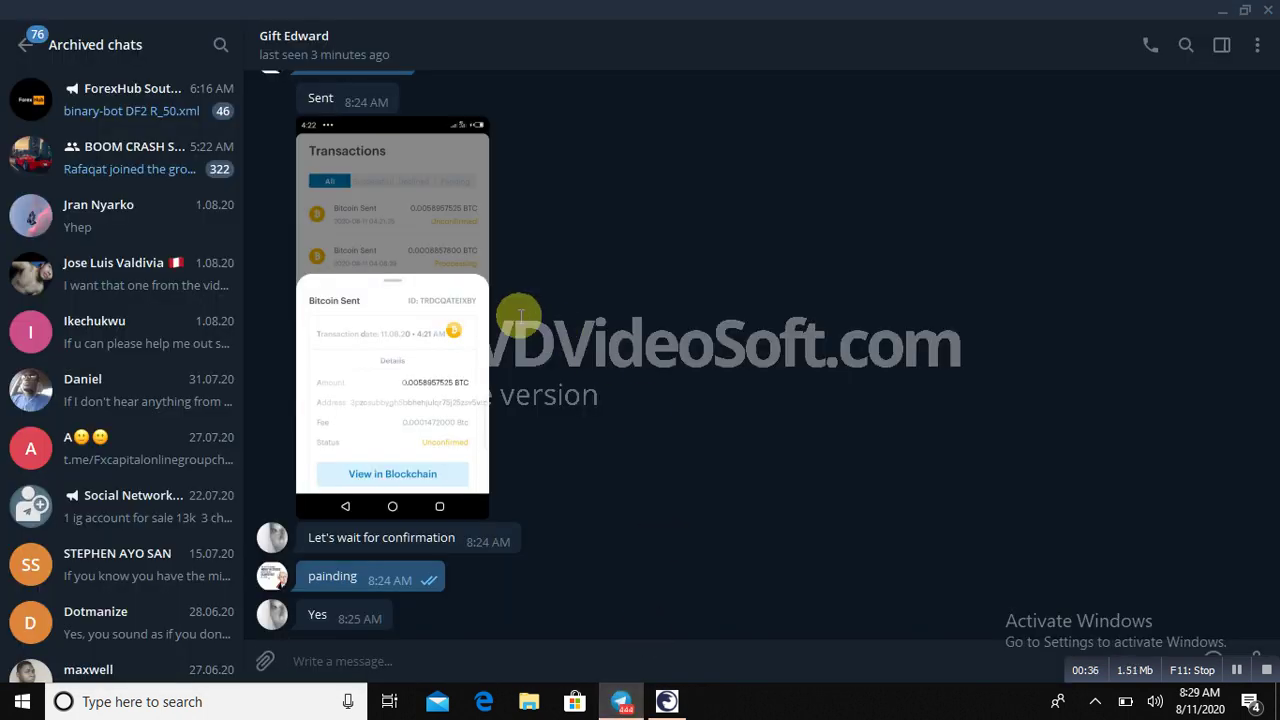
{"action": "left_click", "coordinate": [22, 44]}
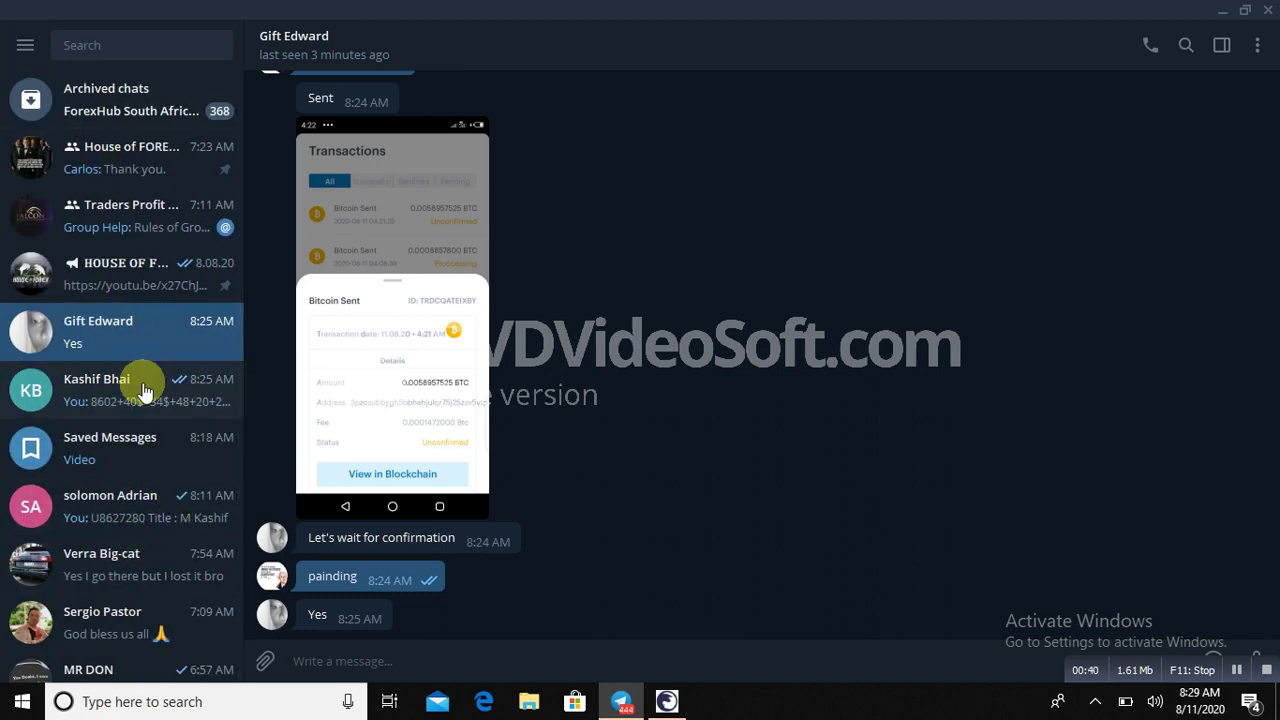
{"action": "left_click", "coordinate": [143, 450]}
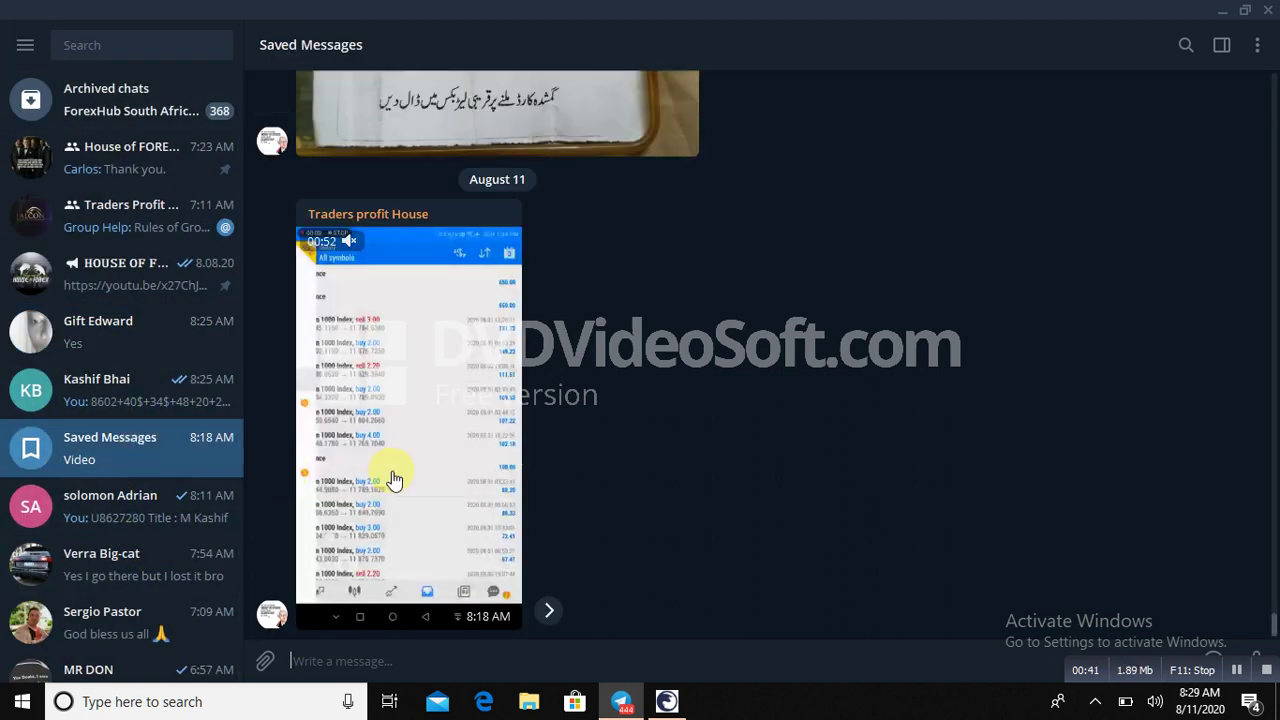
{"action": "left_click", "coordinate": [392, 475]}
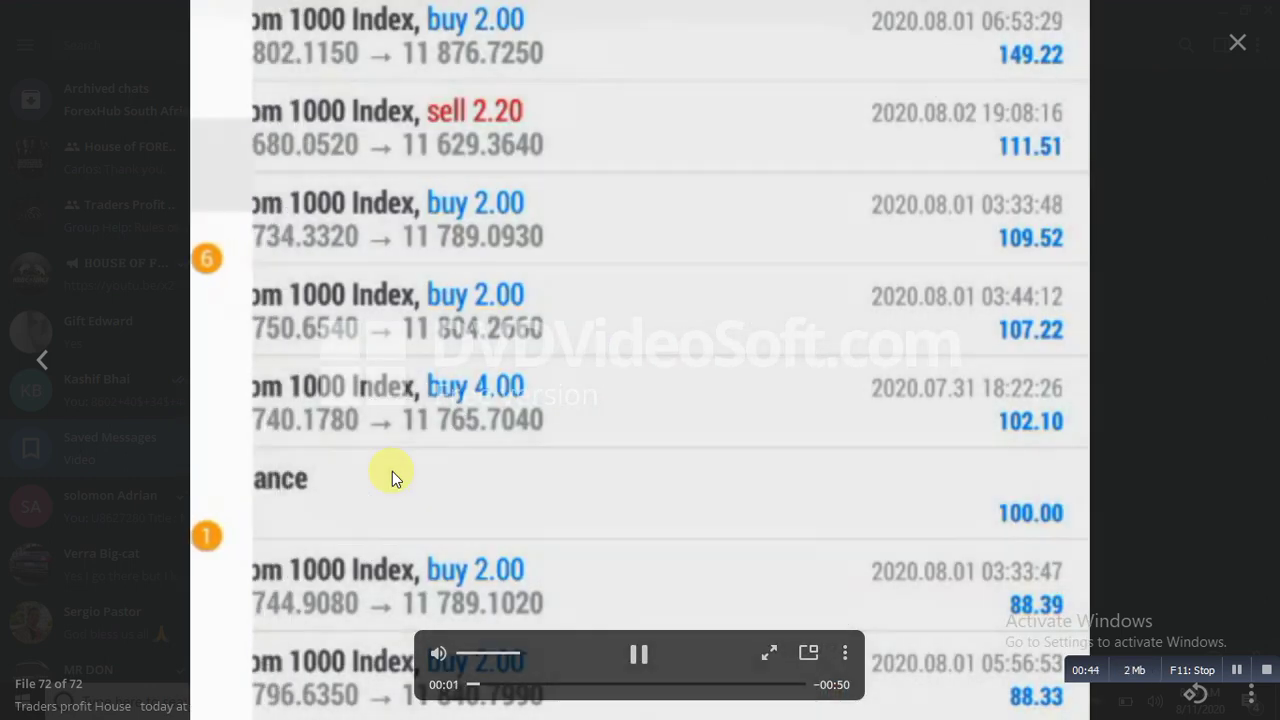
{"action": "left_click", "coordinate": [392, 478]}
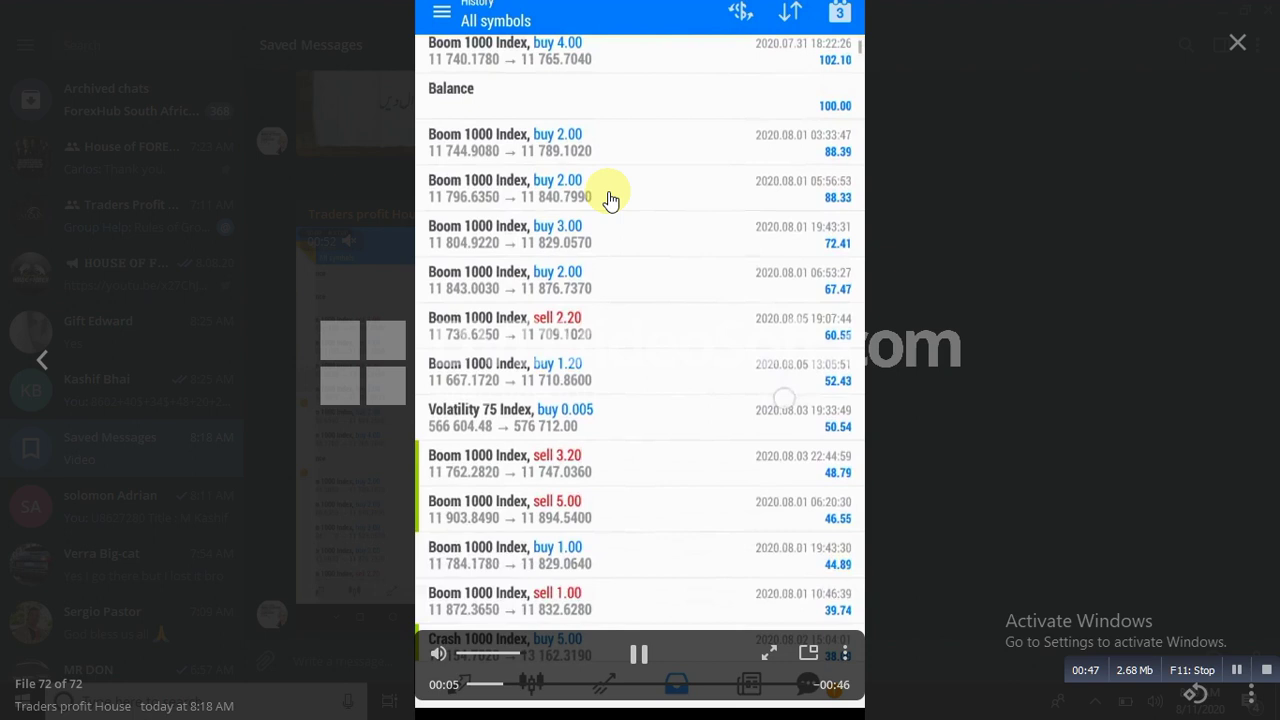
{"action": "left_click", "coordinate": [610, 200]}
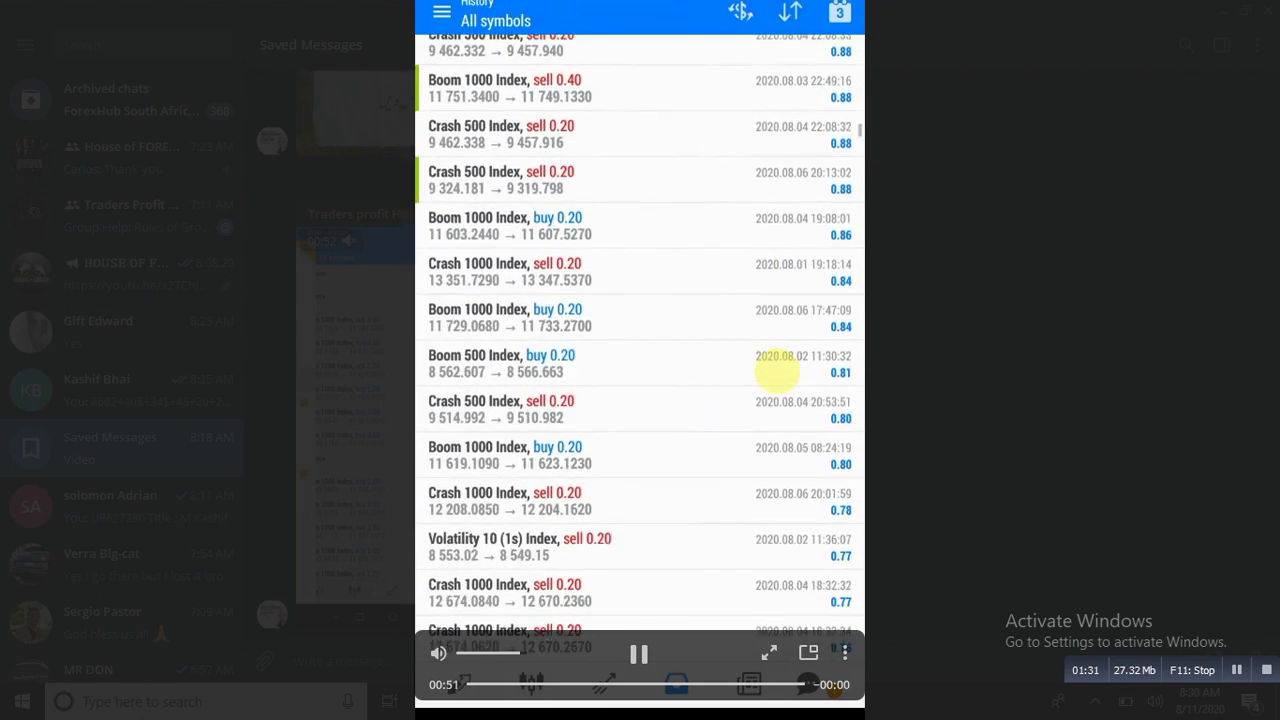
Close the video and view the Bitcoin transaction screenshot in the other chat full size
{"action": "left_click", "coordinate": [1140, 211]}
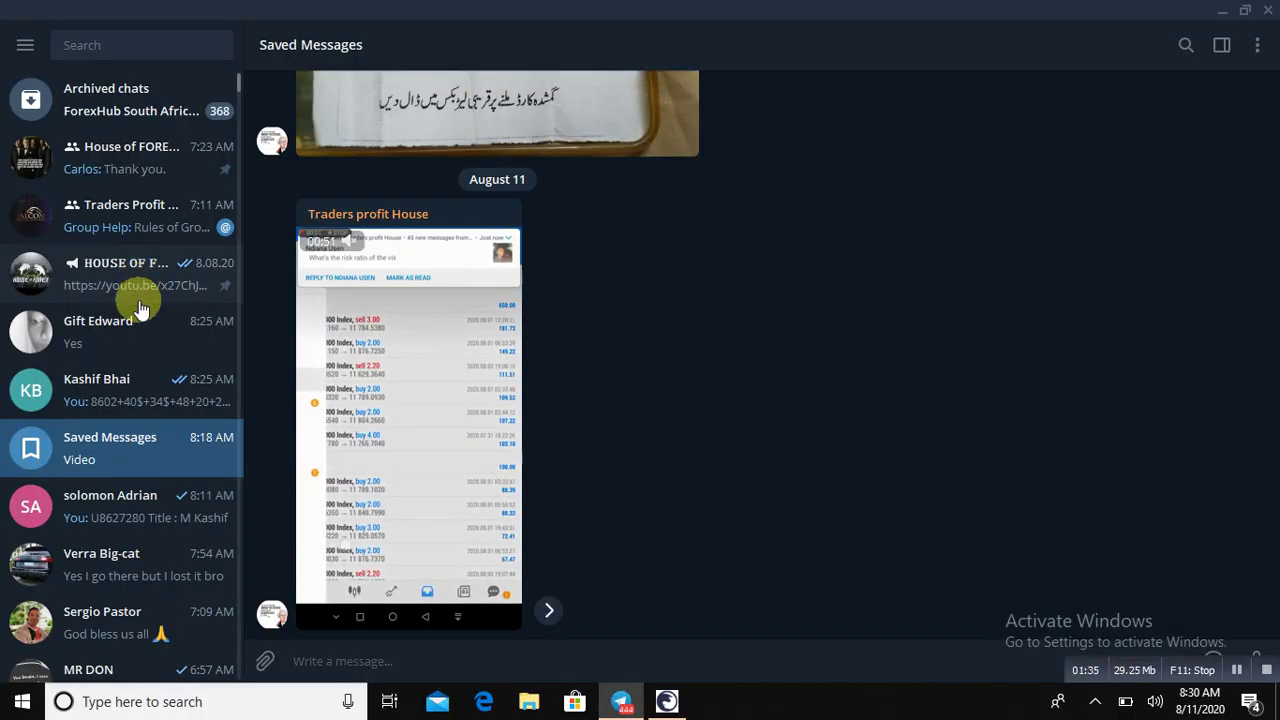
{"action": "left_click", "coordinate": [148, 347]}
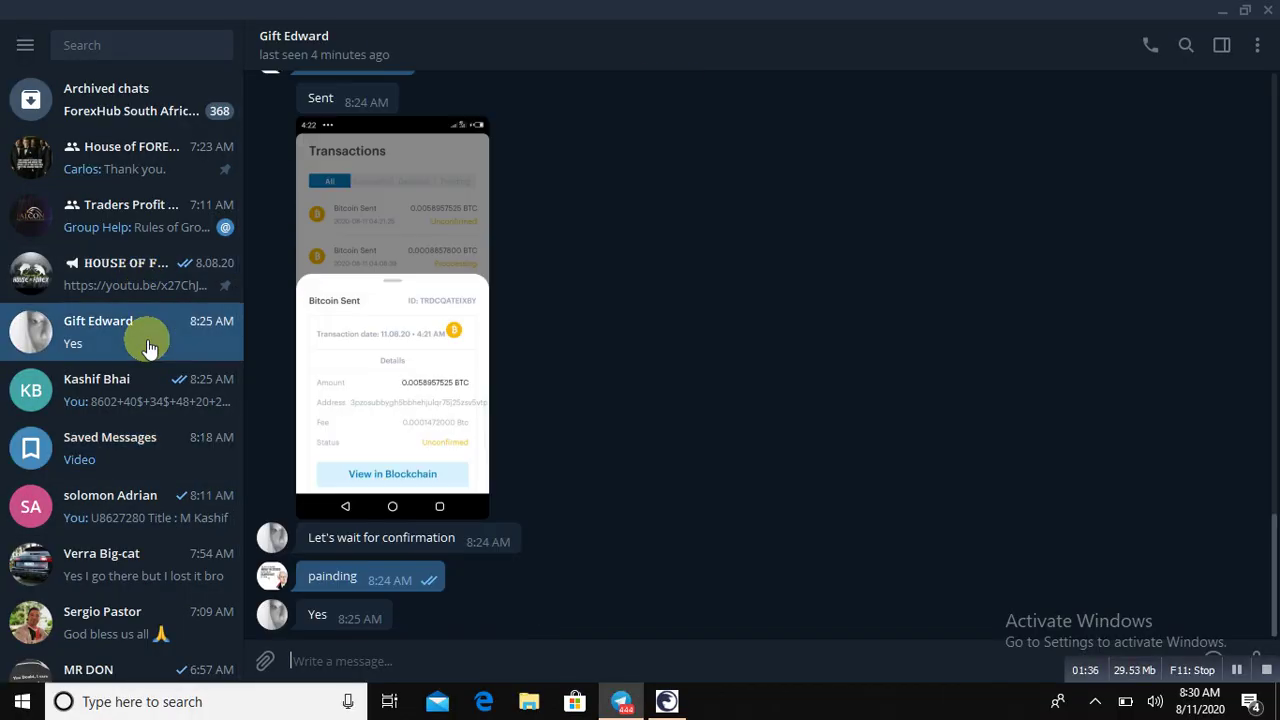
{"action": "left_click", "coordinate": [437, 362]}
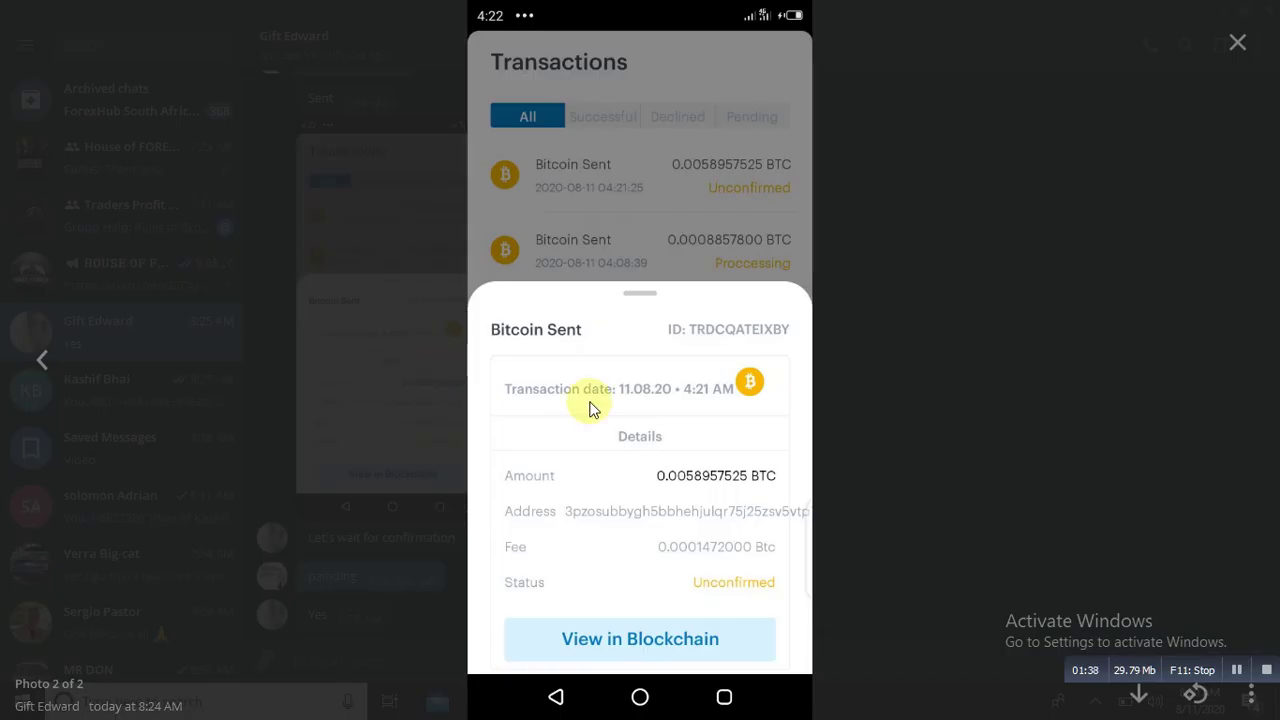
{"action": "left_click", "coordinate": [1240, 40]}
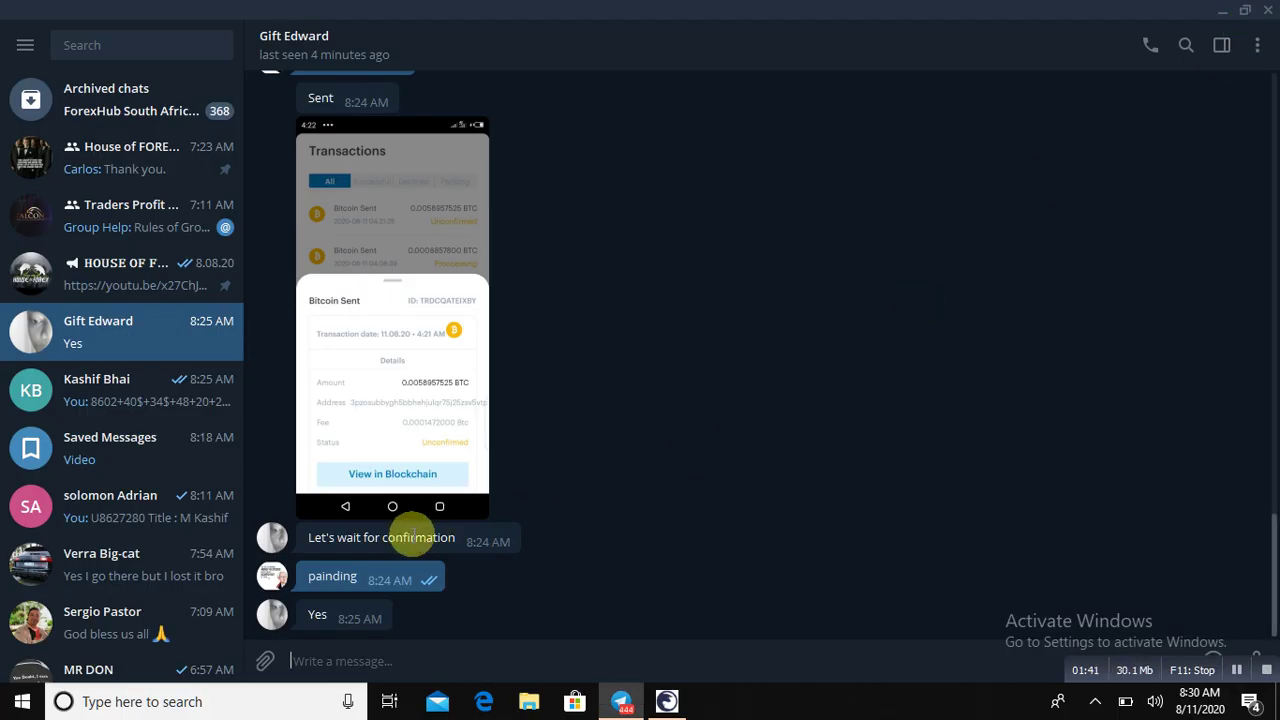
Scroll down through the Telegram chat list, then switch back to MetaTrader 5
{"action": "scroll", "coordinate": [134, 600], "scroll_direction": "down", "scroll_amount": 5}
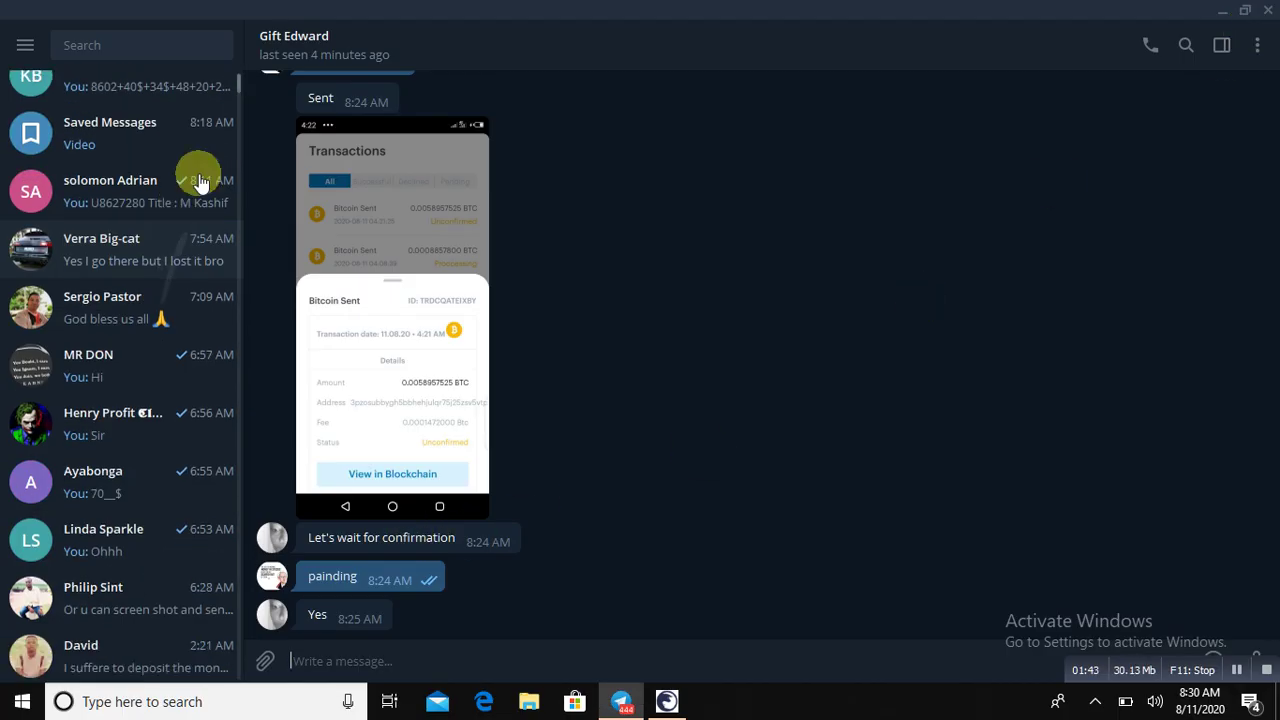
{"action": "scroll", "coordinate": [170, 392], "scroll_direction": "down", "scroll_amount": 3}
{"action": "scroll", "coordinate": [170, 392], "scroll_direction": "down", "scroll_amount": 3}
{"action": "scroll", "coordinate": [143, 537], "scroll_direction": "down", "scroll_amount": 2}
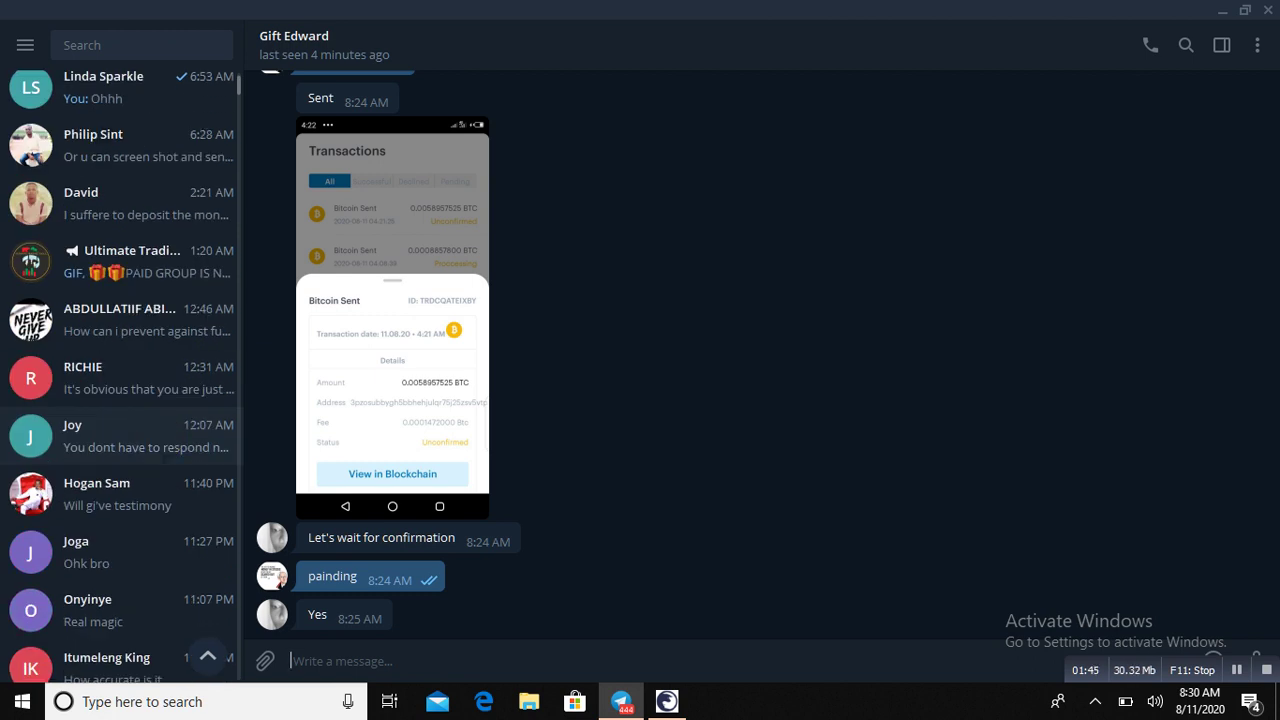
{"action": "scroll", "coordinate": [143, 537], "scroll_direction": "down", "scroll_amount": 2}
{"action": "scroll", "coordinate": [166, 449], "scroll_direction": "down", "scroll_amount": 3}
{"action": "scroll", "coordinate": [134, 571], "scroll_direction": "down", "scroll_amount": 3}
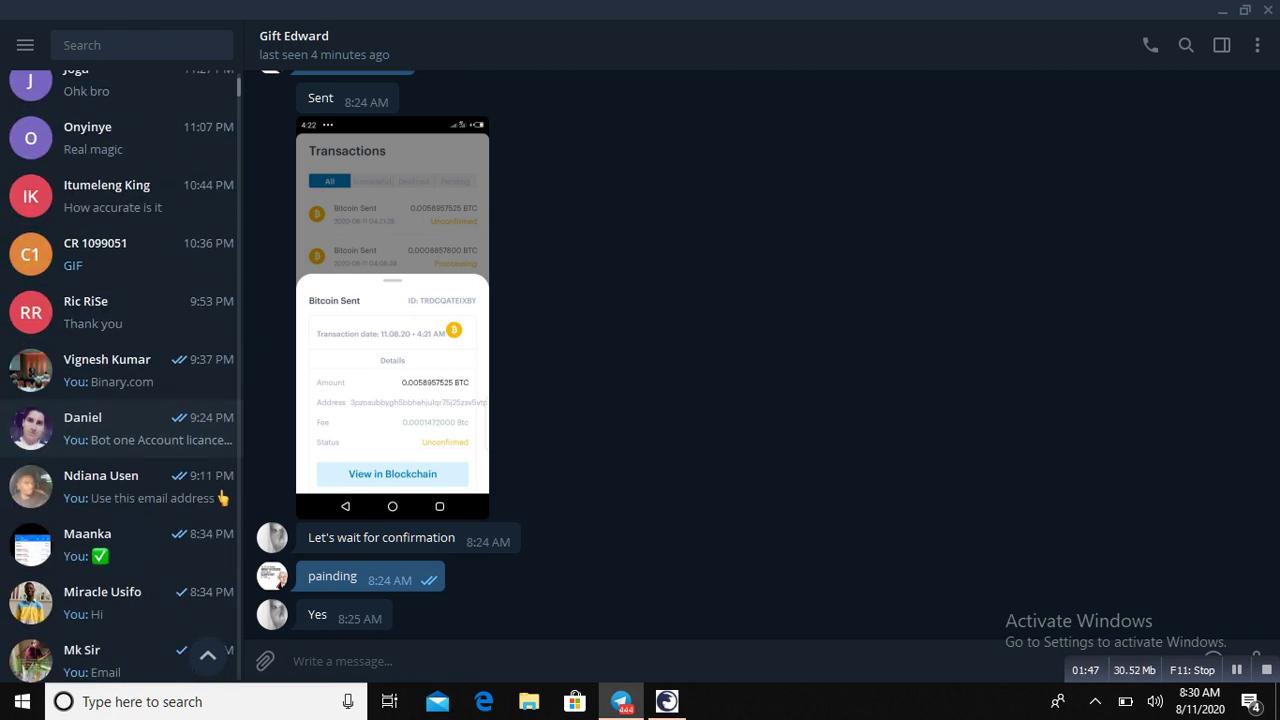
{"action": "scroll", "coordinate": [134, 571], "scroll_direction": "down", "scroll_amount": 3}
{"action": "scroll", "coordinate": [194, 449], "scroll_direction": "down", "scroll_amount": 2}
{"action": "scroll", "coordinate": [194, 466], "scroll_direction": "down", "scroll_amount": 3}
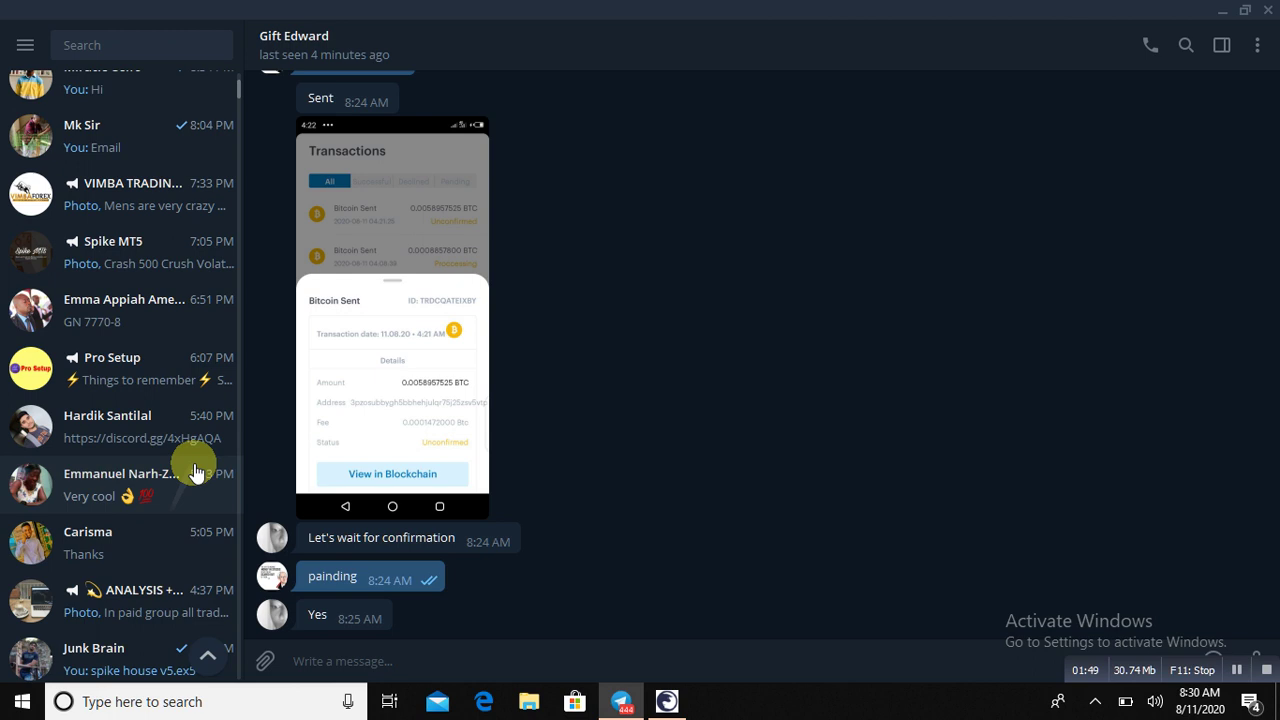
{"action": "scroll", "coordinate": [203, 400], "scroll_direction": "down", "scroll_amount": 4}
{"action": "scroll", "coordinate": [166, 543], "scroll_direction": "down", "scroll_amount": 3}
{"action": "scroll", "coordinate": [166, 543], "scroll_direction": "down", "scroll_amount": 3}
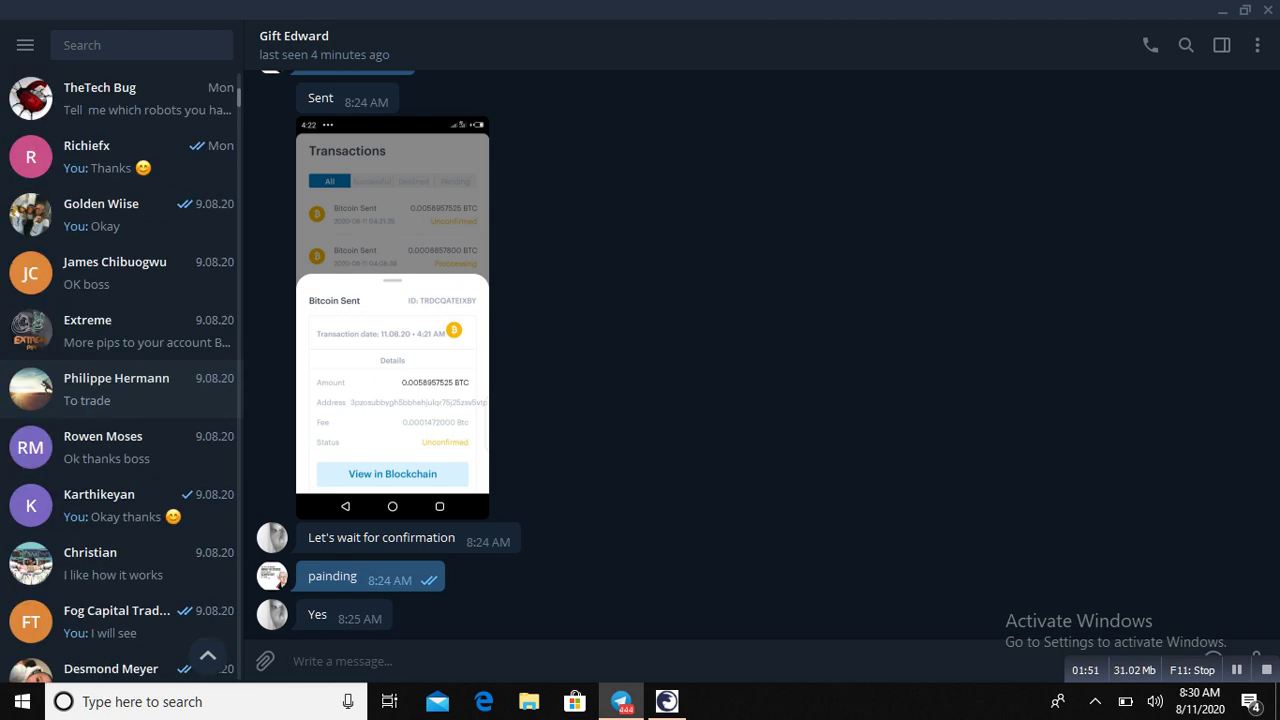
{"action": "scroll", "coordinate": [242, 520], "scroll_direction": "down", "scroll_amount": 3}
{"action": "scroll", "coordinate": [242, 520], "scroll_direction": "down", "scroll_amount": 3}
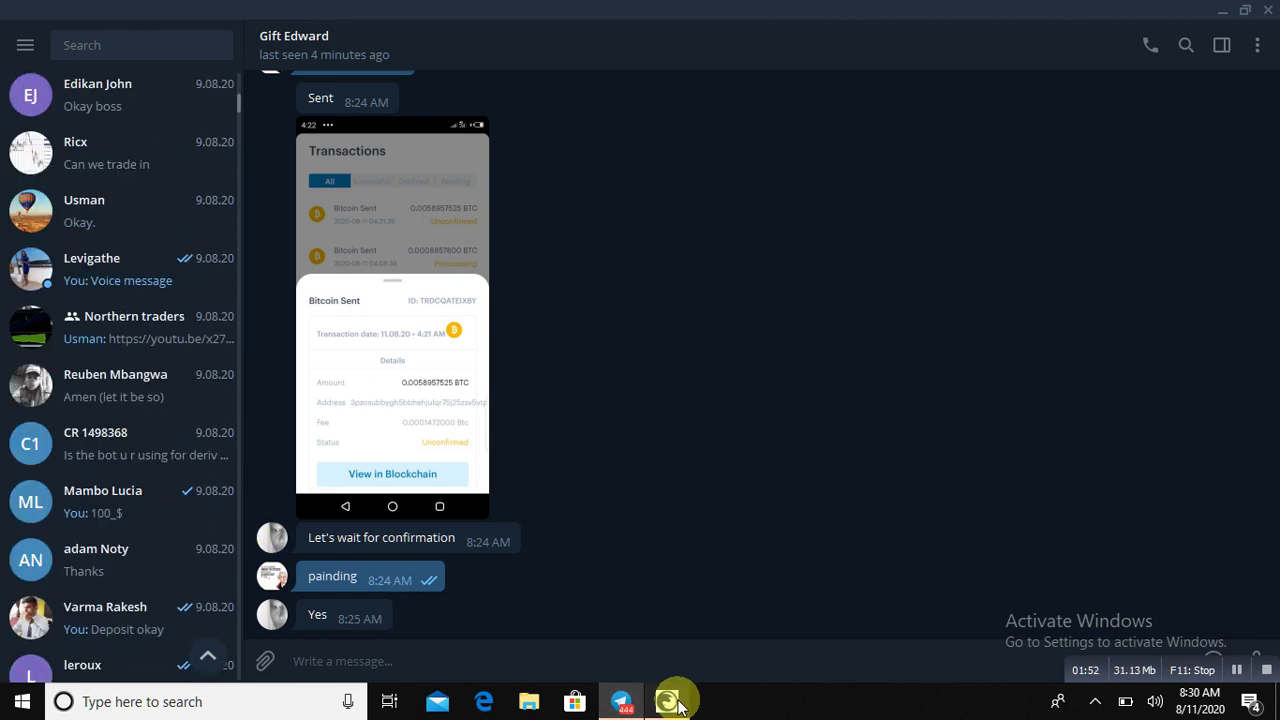
{"action": "left_click", "coordinate": [670, 700]}
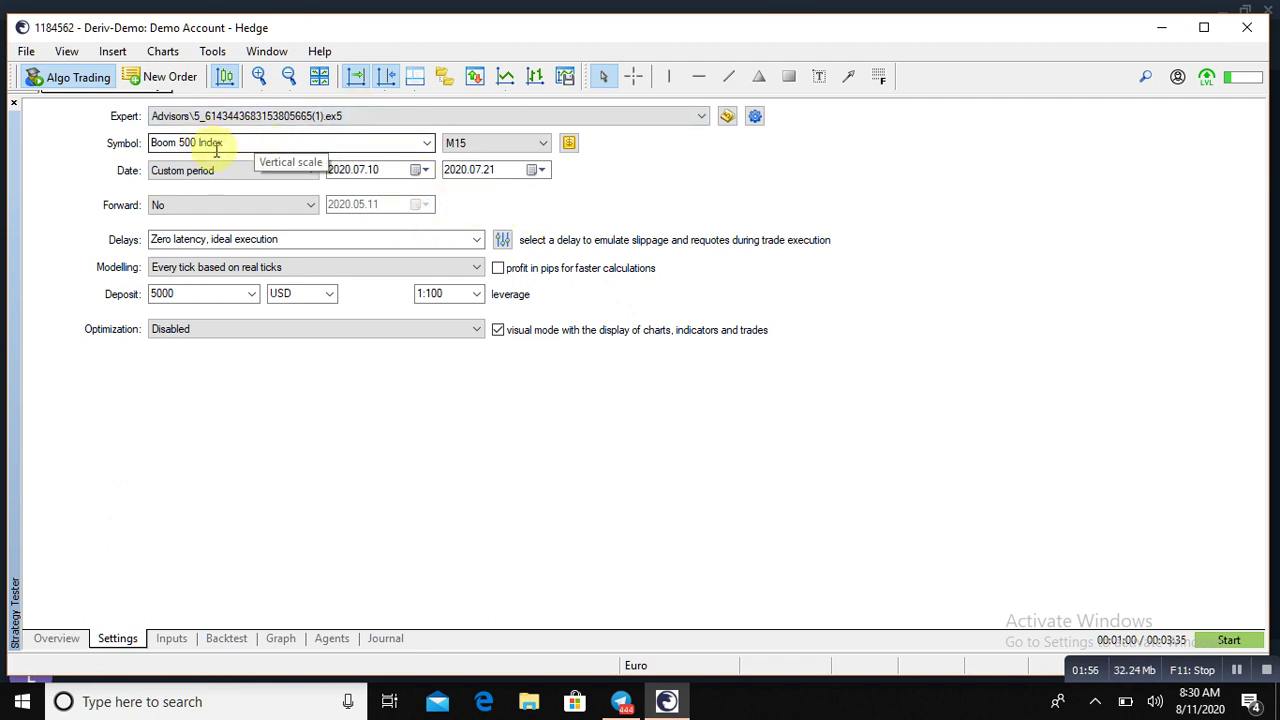
Inspect the EA's Money_Management, Lotsize, SL, TP, T_Stops and T_Steps input values
{"action": "left_click", "coordinate": [172, 641]}
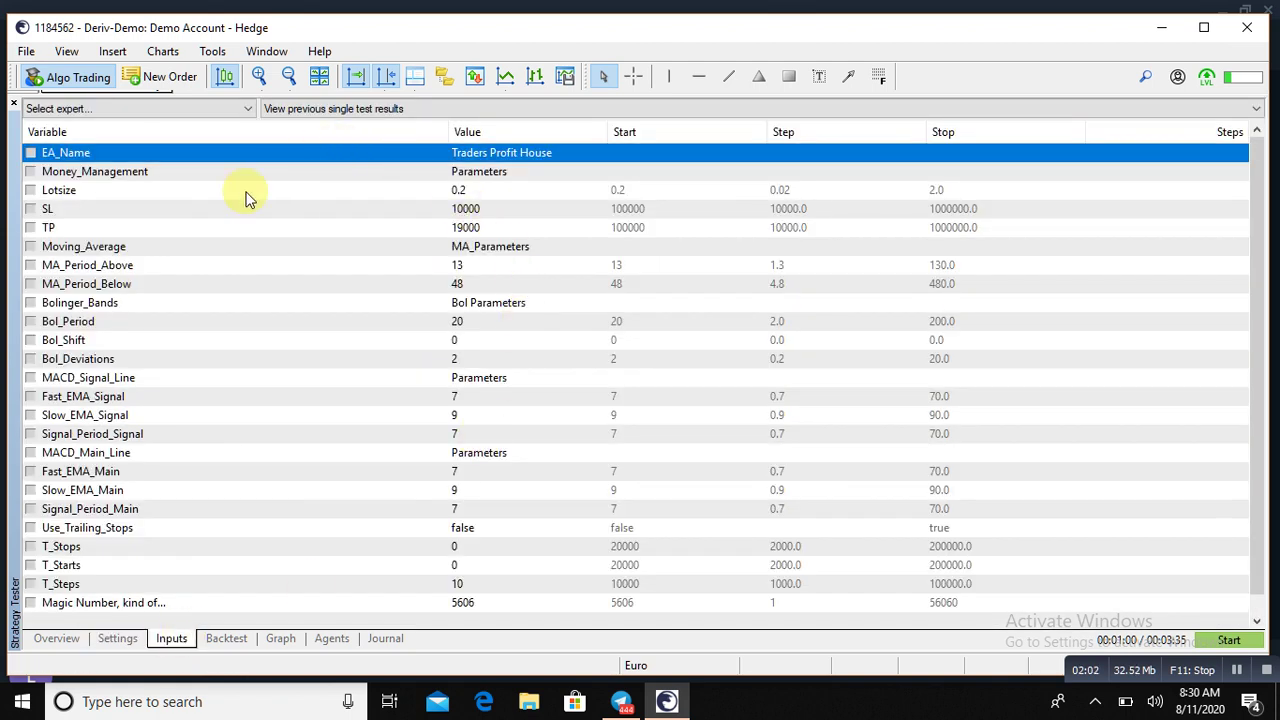
{"action": "double_click", "coordinate": [499, 176]}
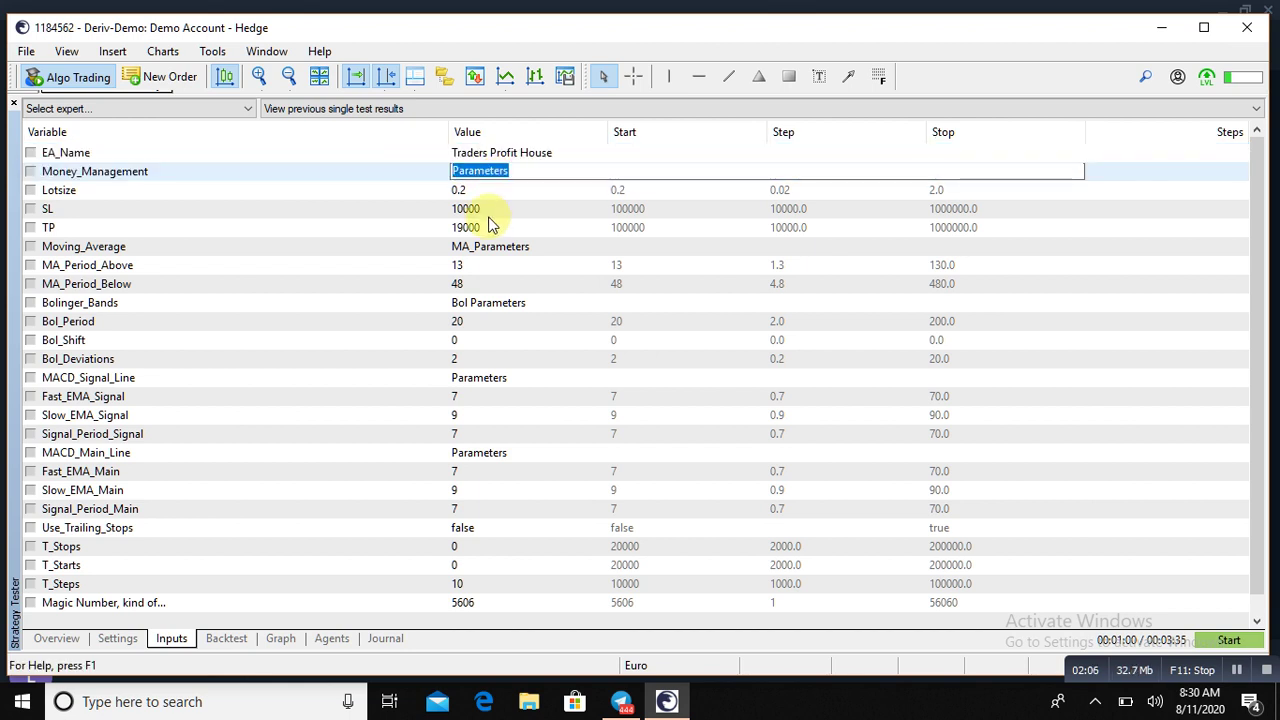
{"action": "double_click", "coordinate": [487, 191]}
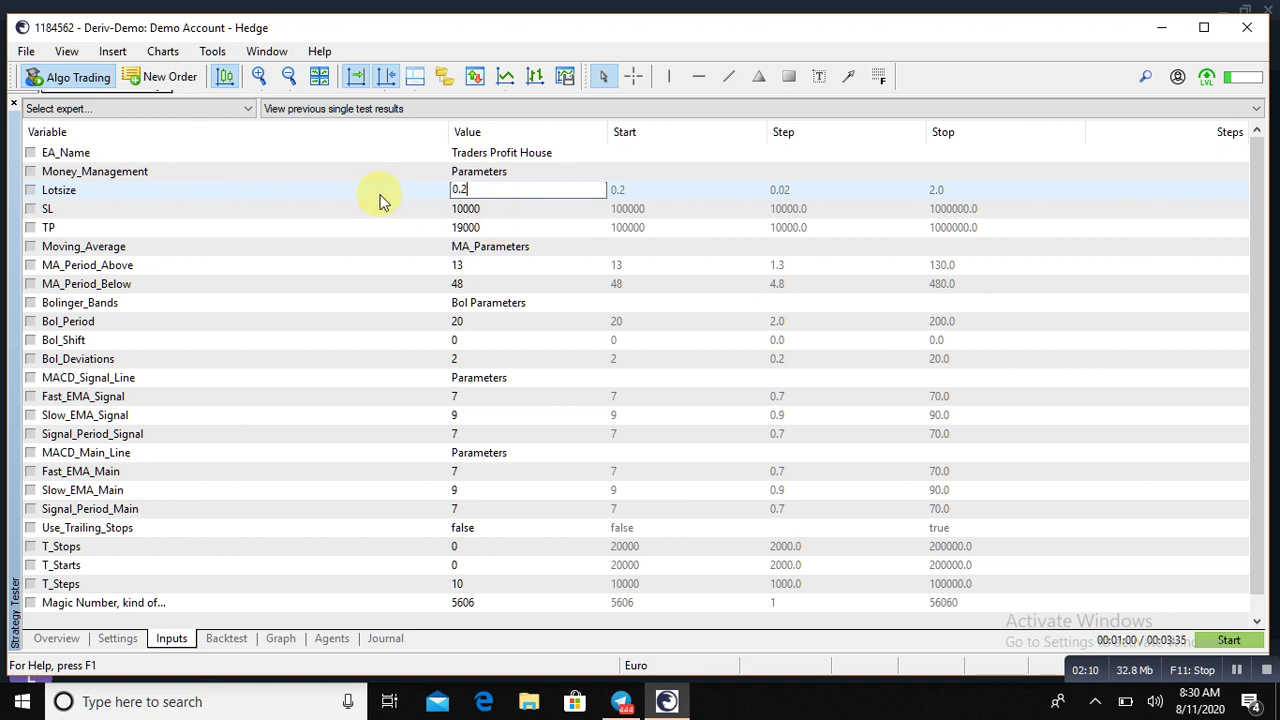
{"action": "double_click", "coordinate": [475, 209]}
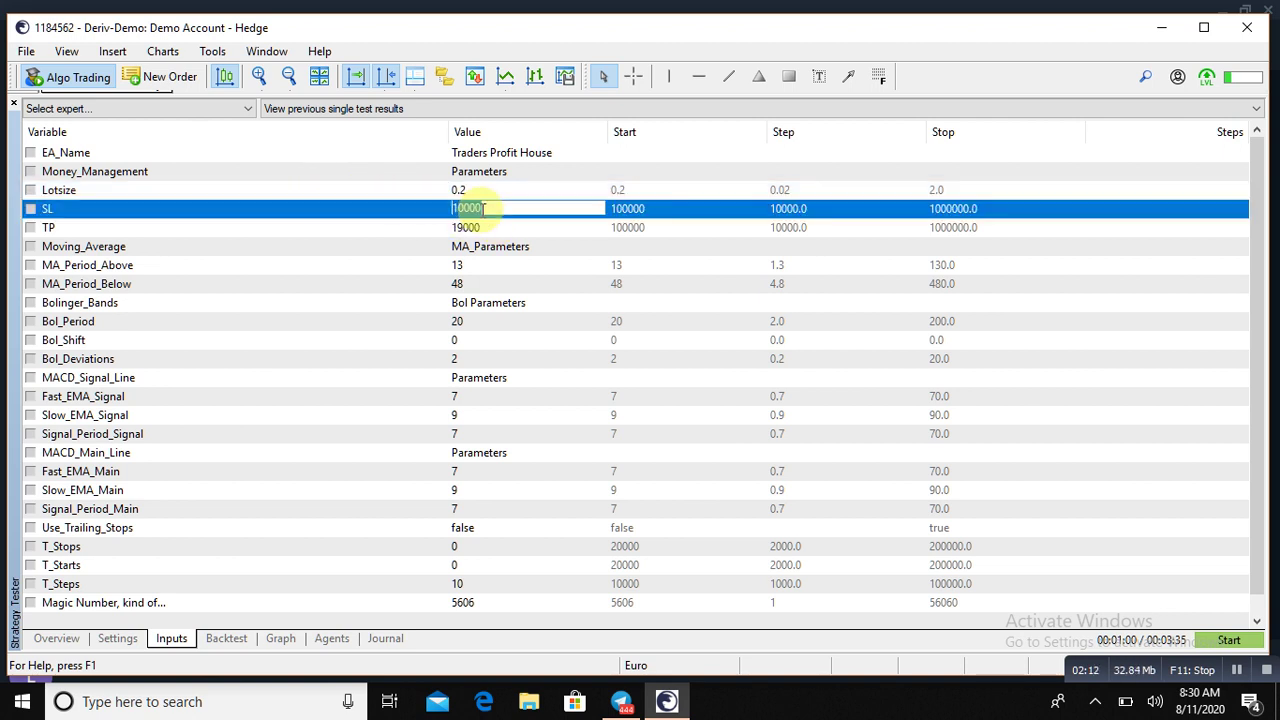
{"action": "double_click", "coordinate": [496, 231]}
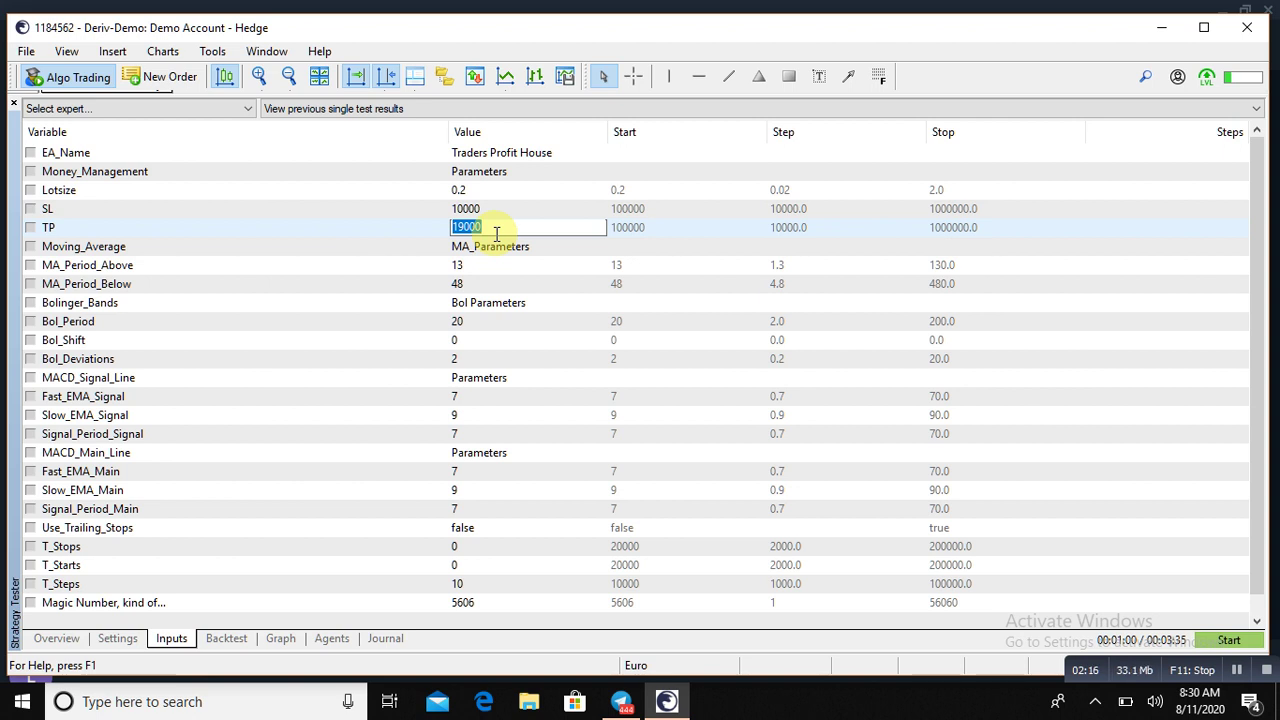
{"action": "double_click", "coordinate": [476, 549]}
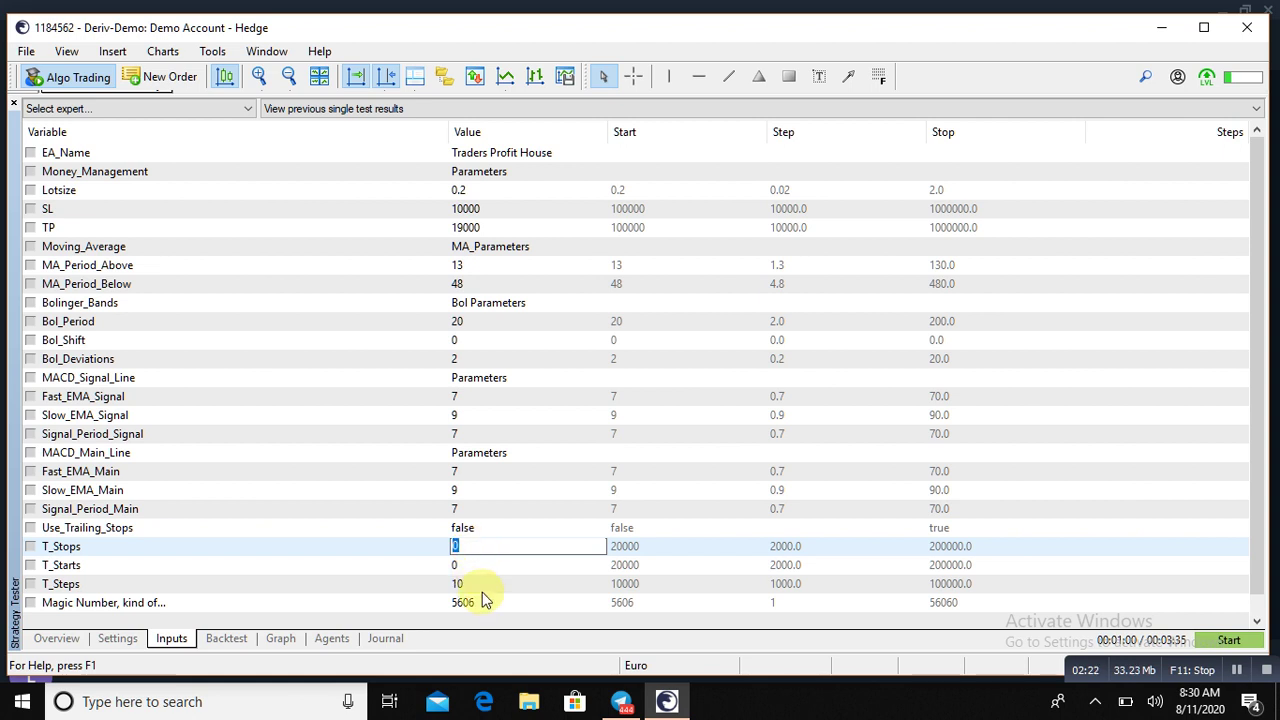
{"action": "left_click", "coordinate": [482, 591]}
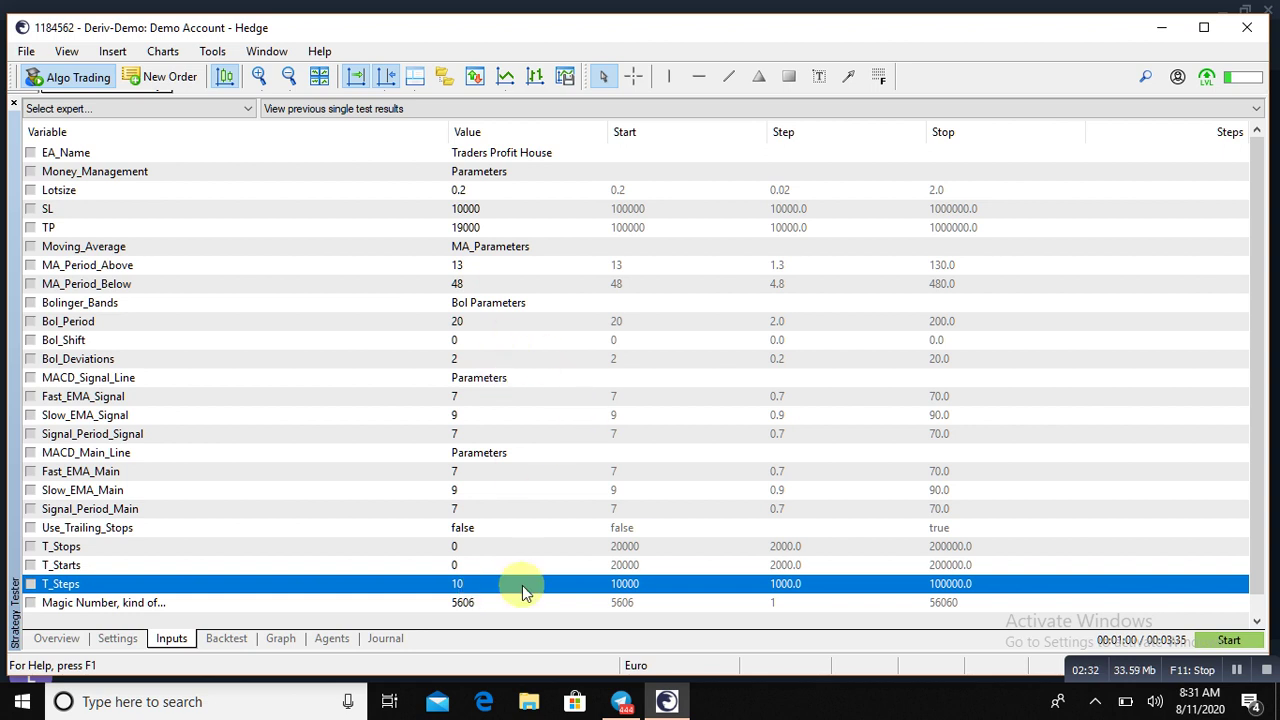
Switch Use_Trailing_Stops to true, then back to false, leaving T_Stops at 0
{"action": "left_click", "coordinate": [489, 524]}
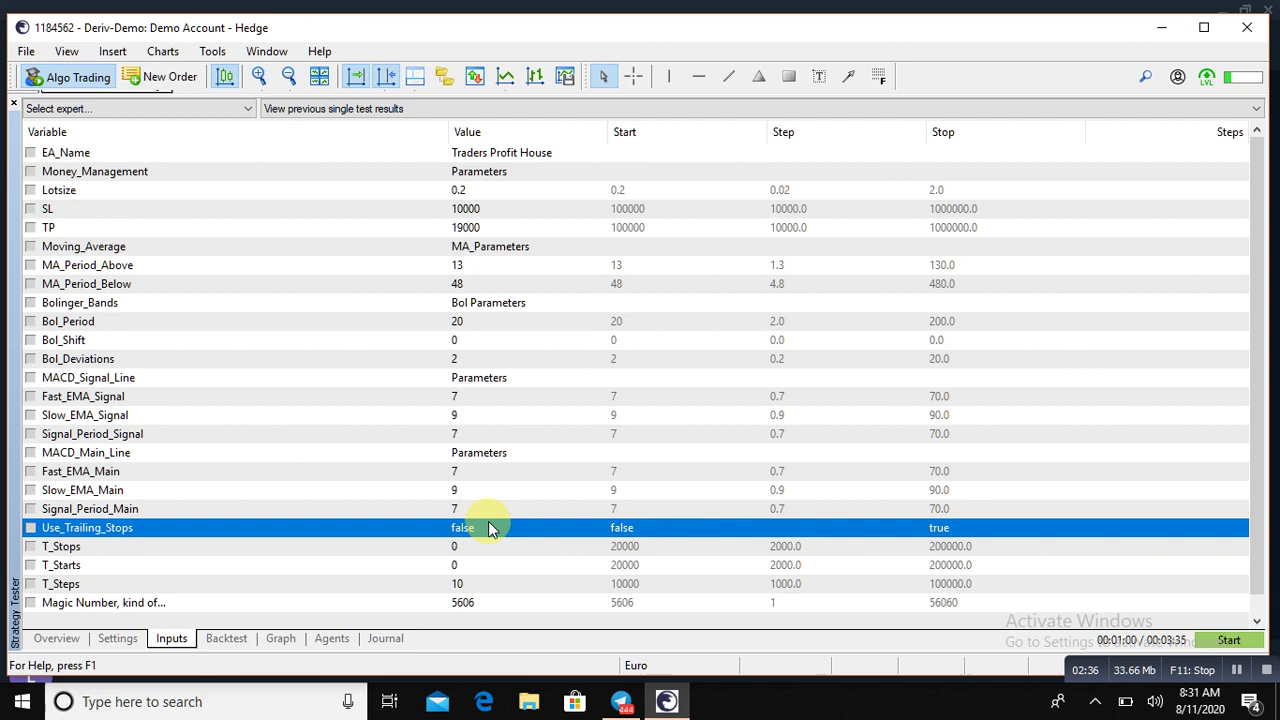
{"action": "left_click", "coordinate": [489, 529]}
{"action": "left_click", "coordinate": [490, 529]}
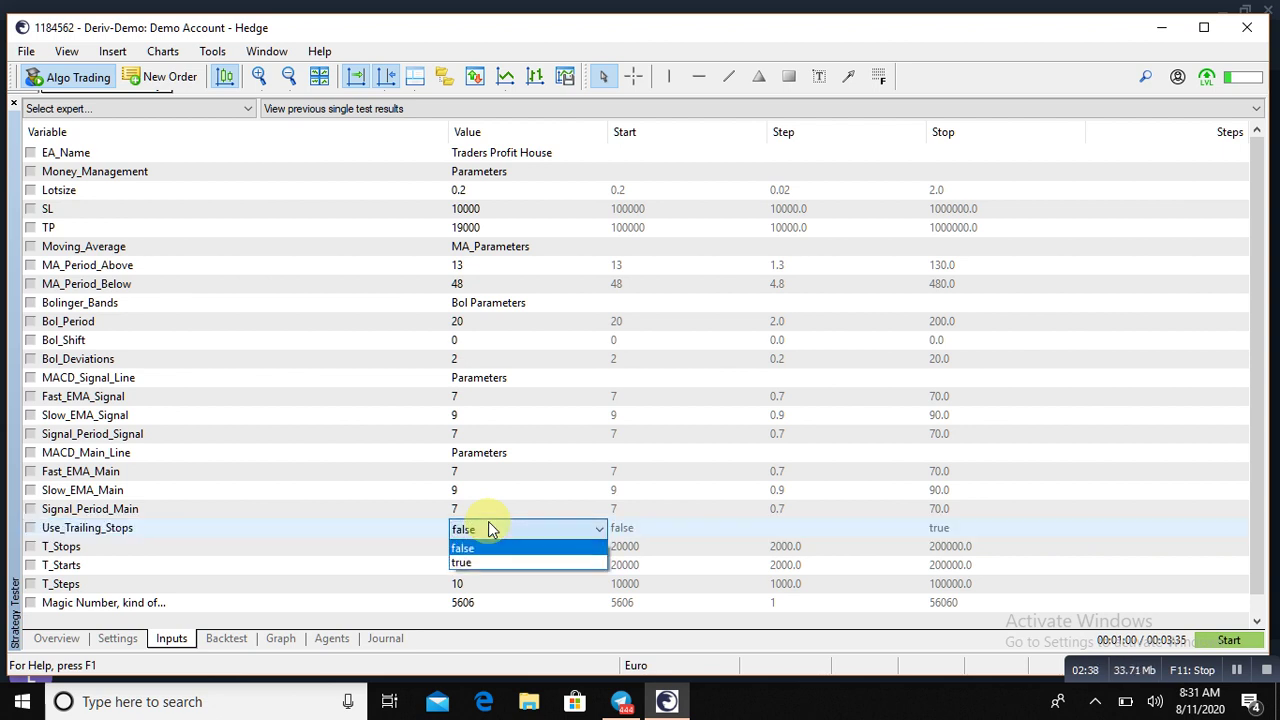
{"action": "left_click", "coordinate": [490, 562]}
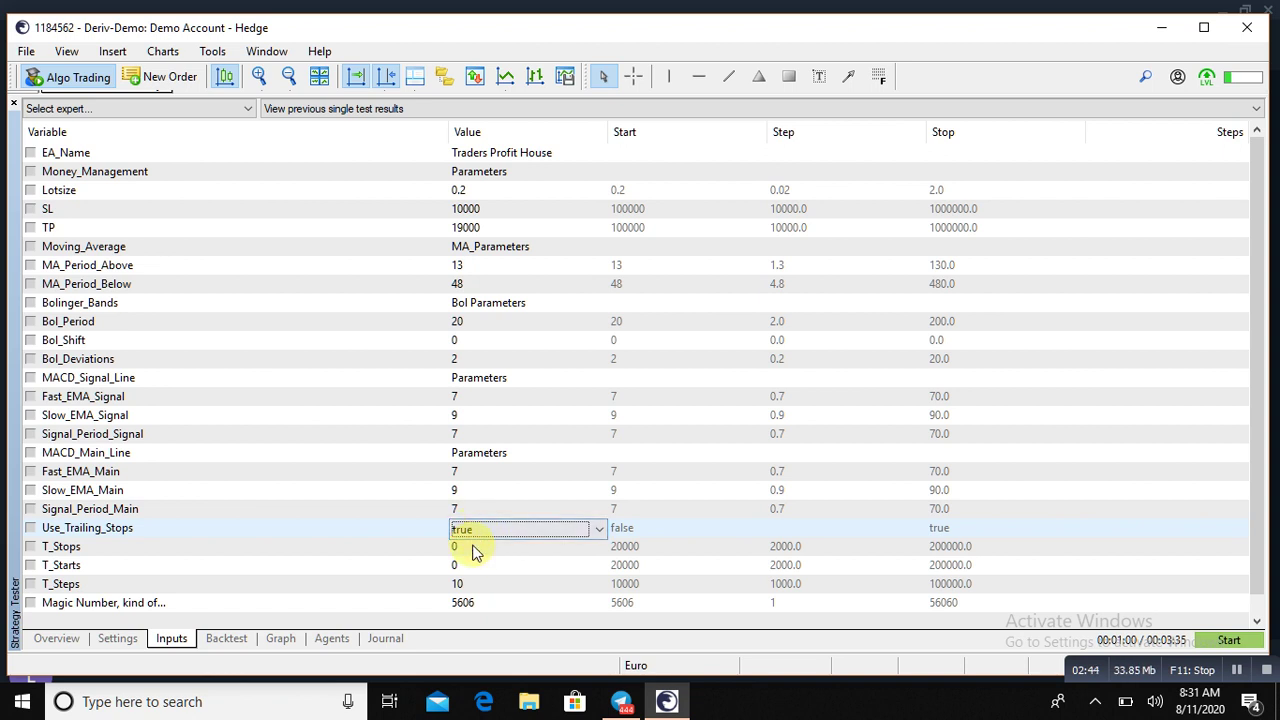
{"action": "left_click", "coordinate": [474, 547]}
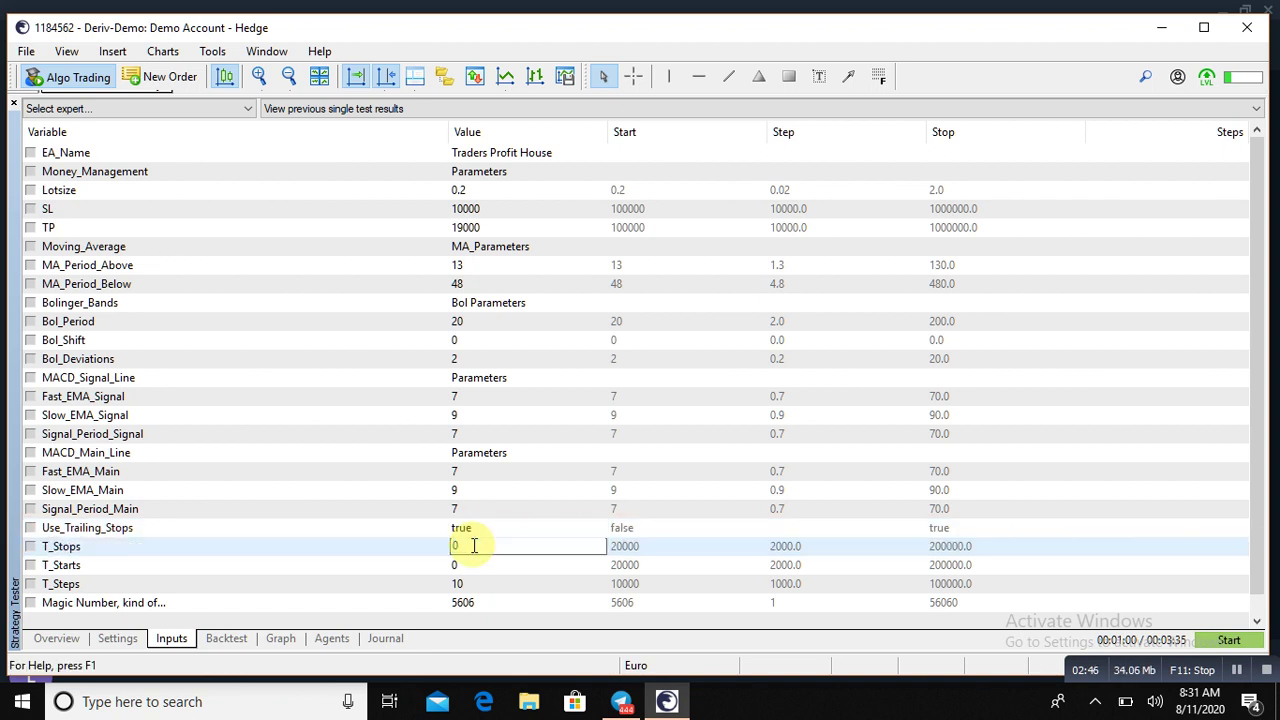
{"action": "left_click", "coordinate": [490, 540]}
{"action": "left_click", "coordinate": [492, 528]}
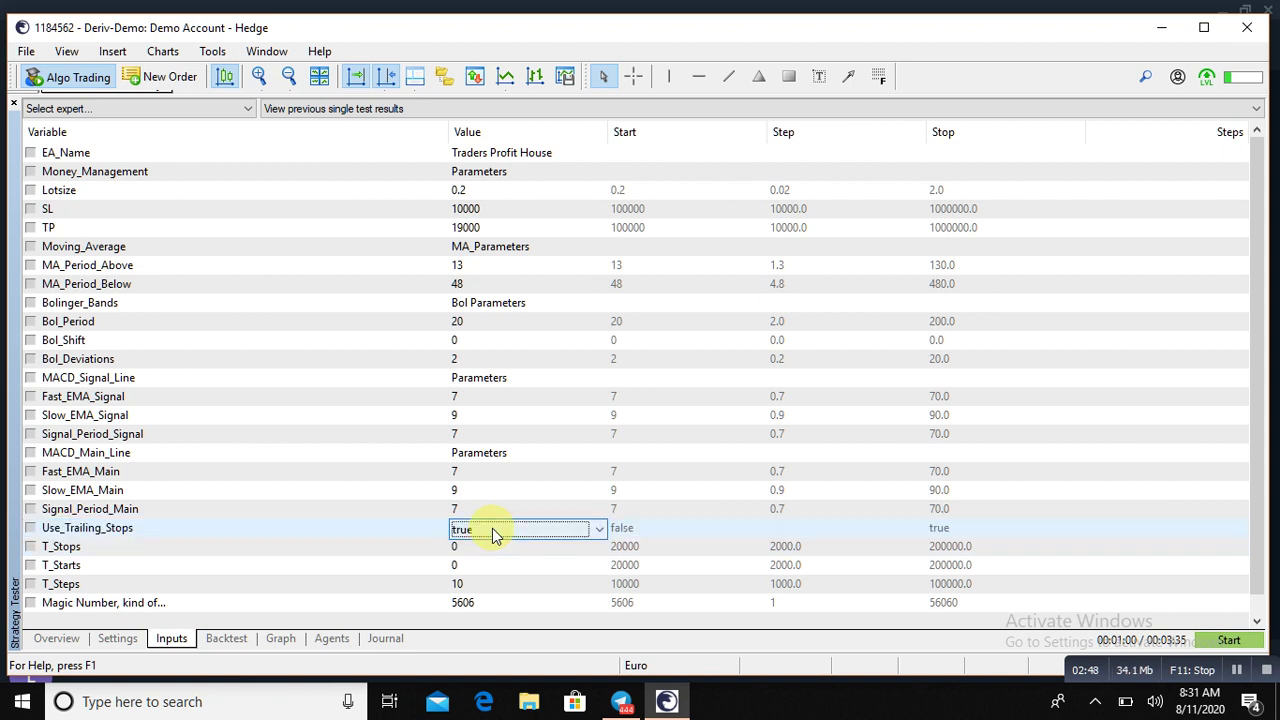
{"action": "left_click", "coordinate": [492, 528]}
{"action": "left_click", "coordinate": [492, 528]}
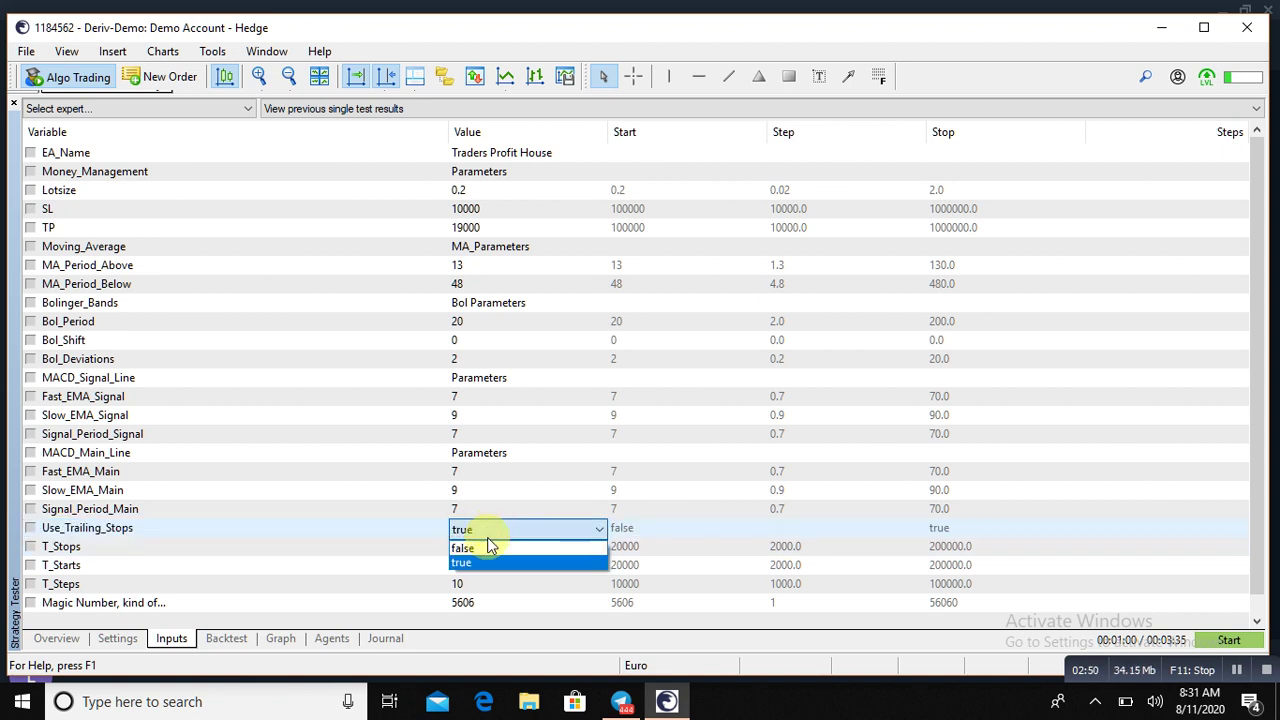
{"action": "left_click", "coordinate": [487, 546]}
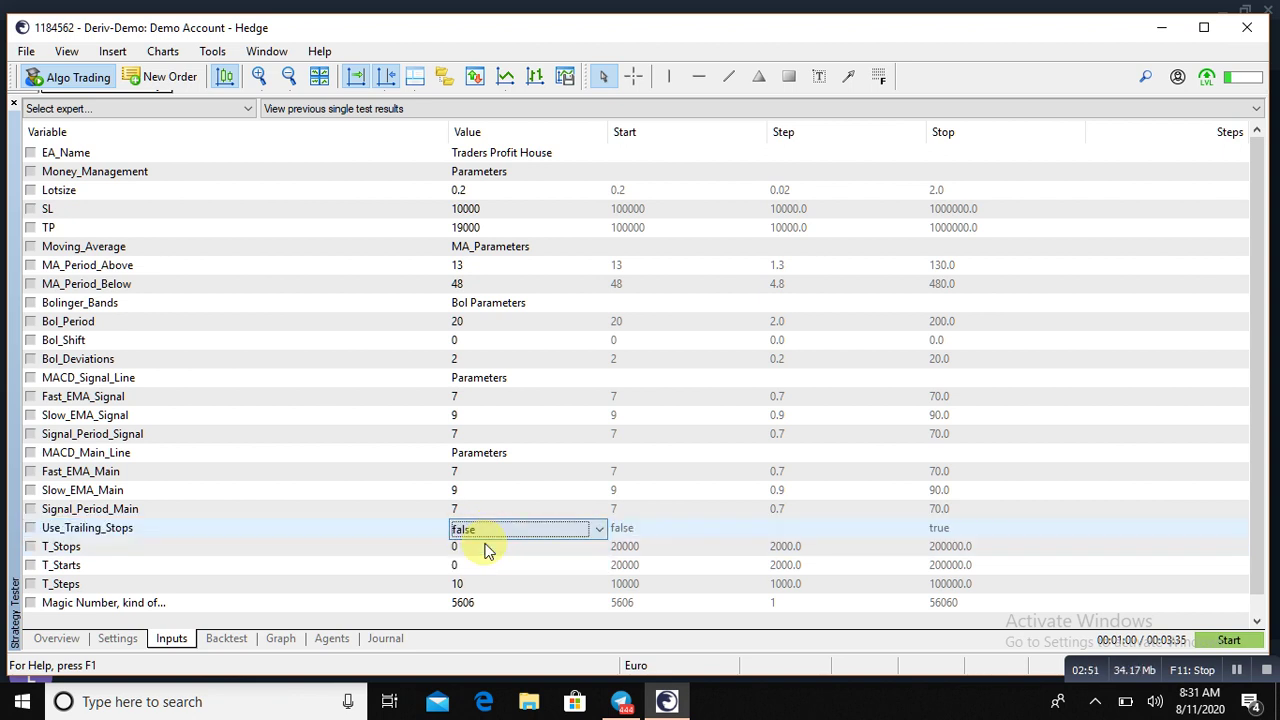
Start the Boom 500 Index M15 backtest, pause and resume the visual replay, then slow it down
{"action": "left_click", "coordinate": [1229, 641]}
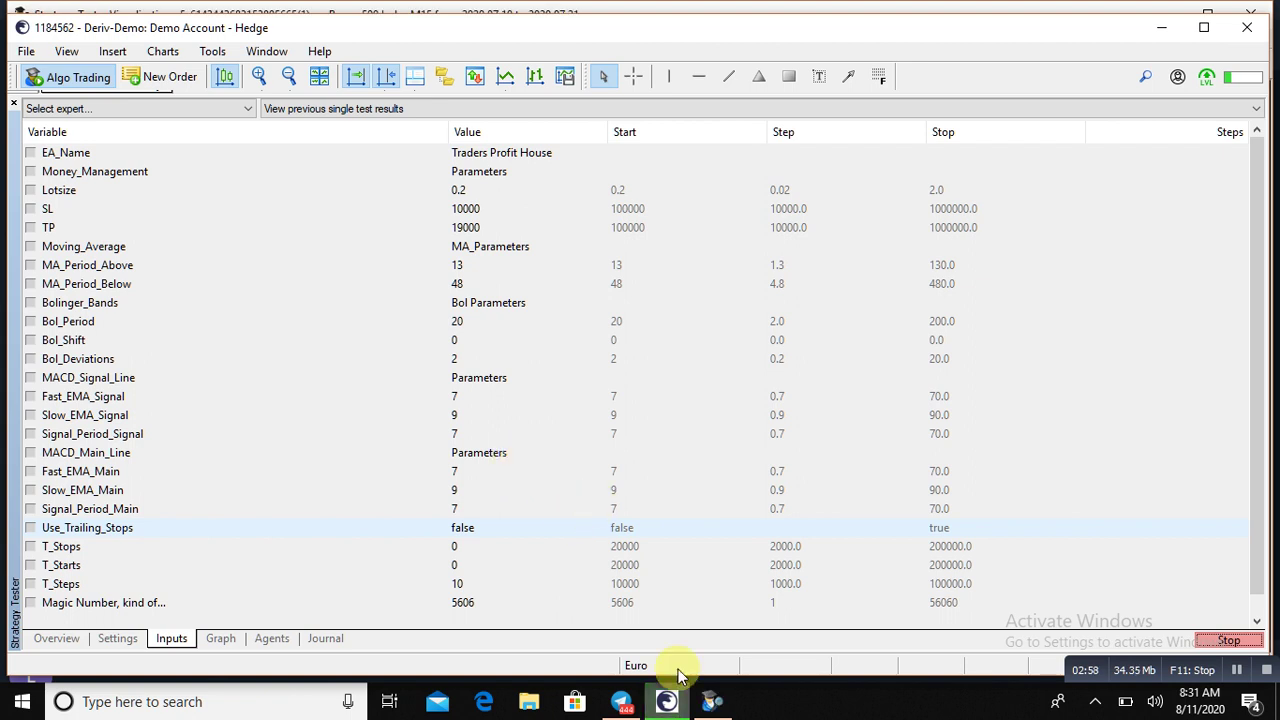
{"action": "left_click", "coordinate": [712, 700]}
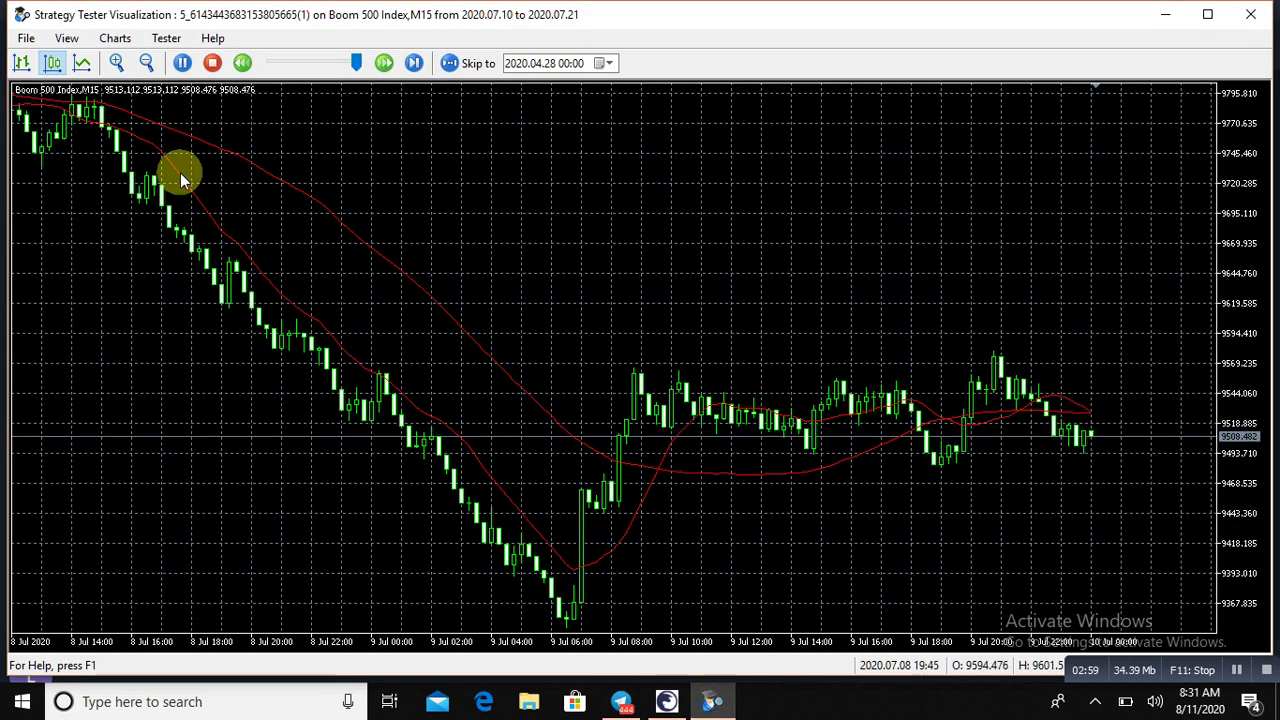
{"action": "left_click", "coordinate": [186, 64]}
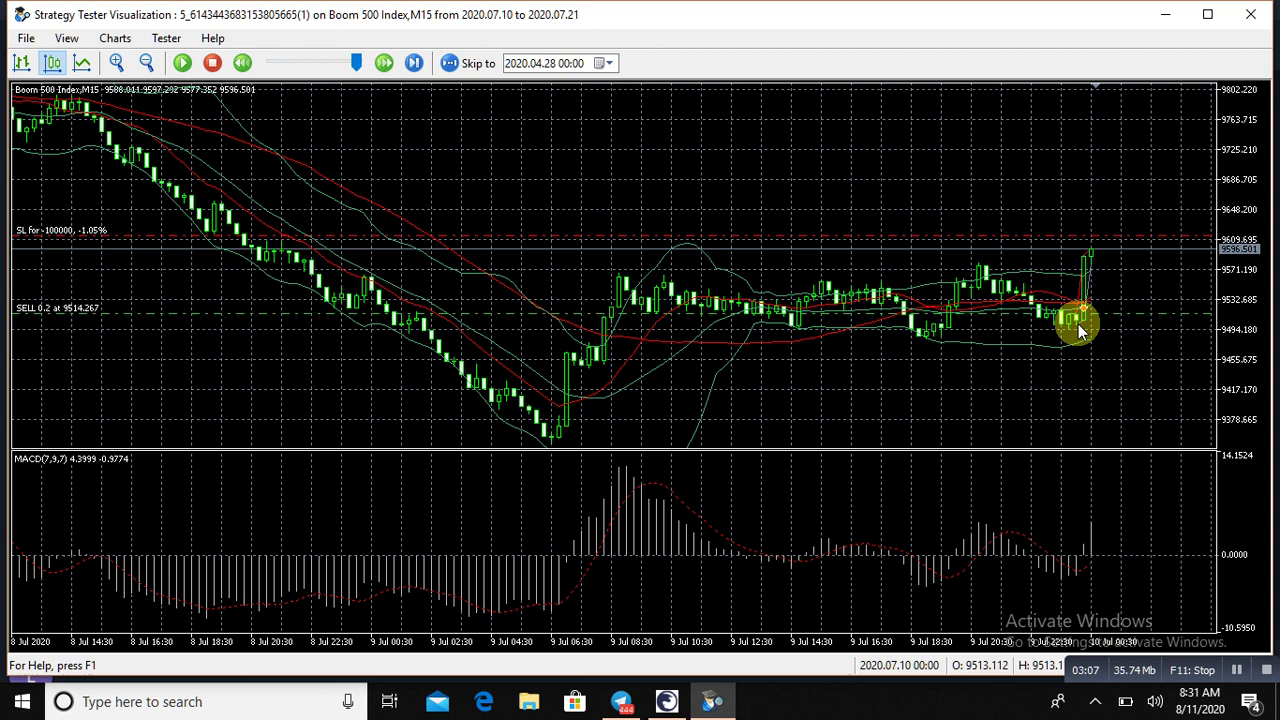
{"action": "left_click", "coordinate": [184, 64]}
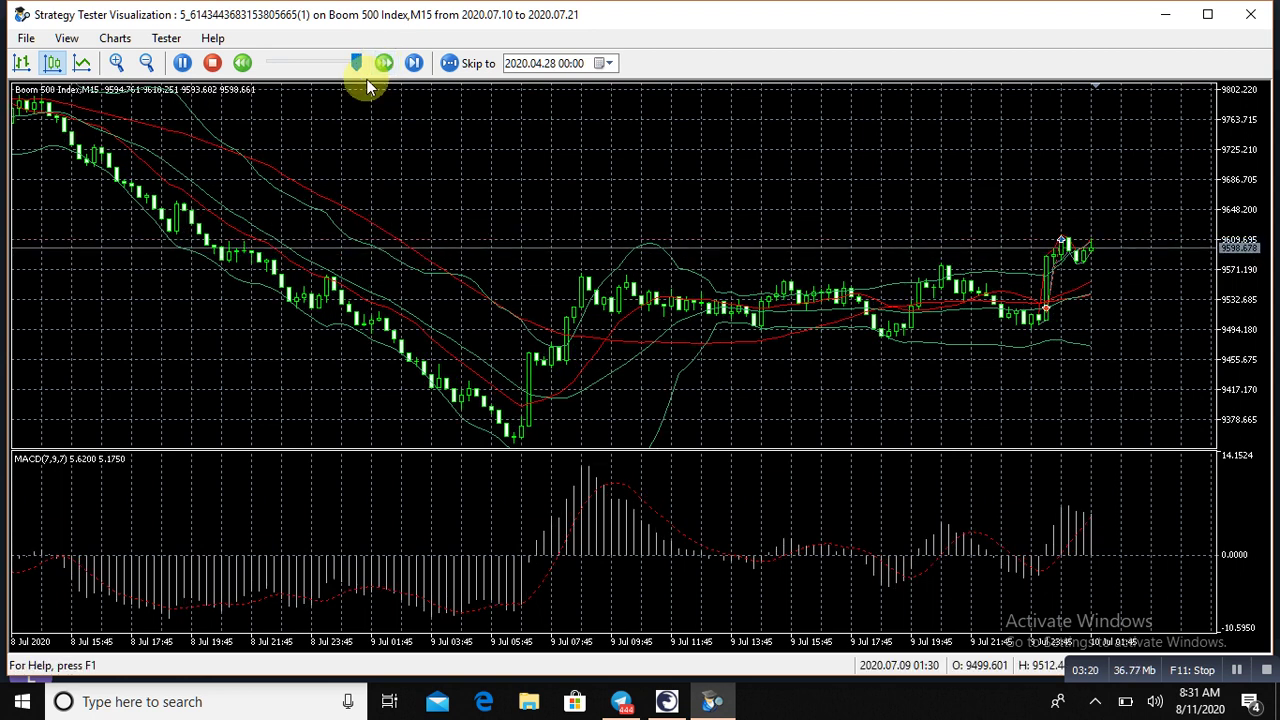
{"action": "key", "text": "ctrl+minus"}
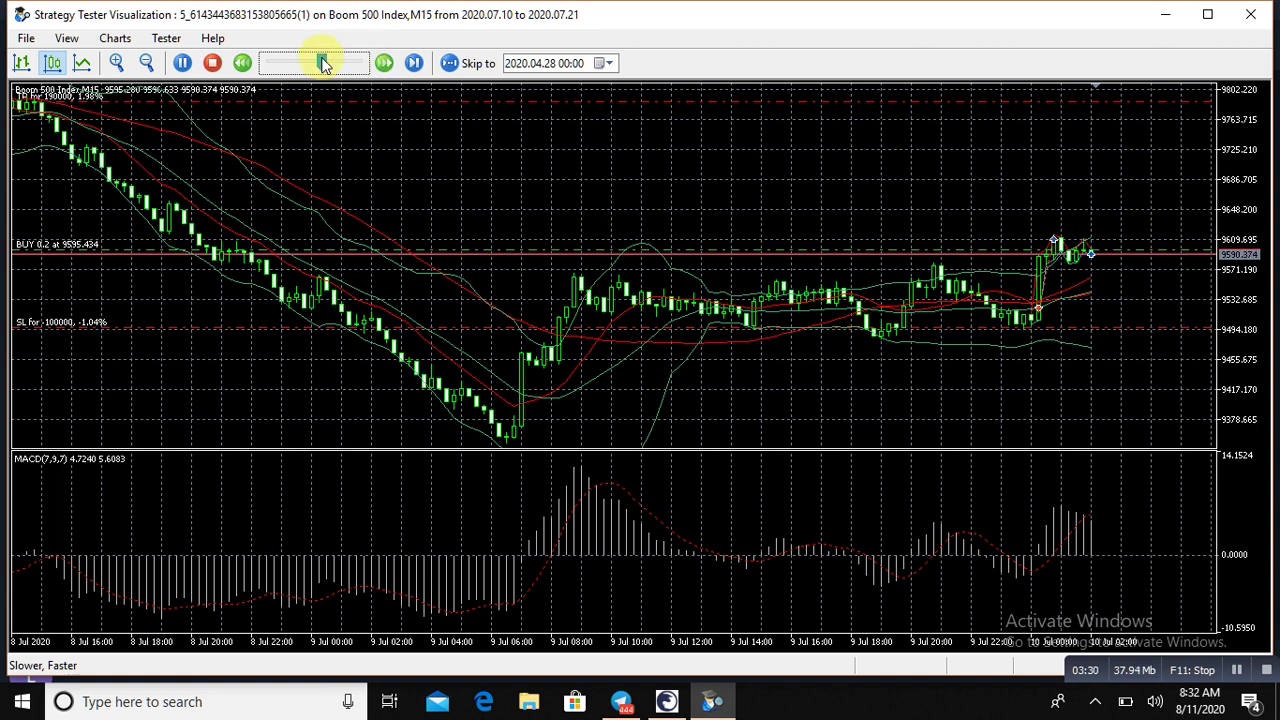
Speed up the replay twice, then pause and resume it through 10–12 July
{"action": "left_click", "coordinate": [355, 64]}
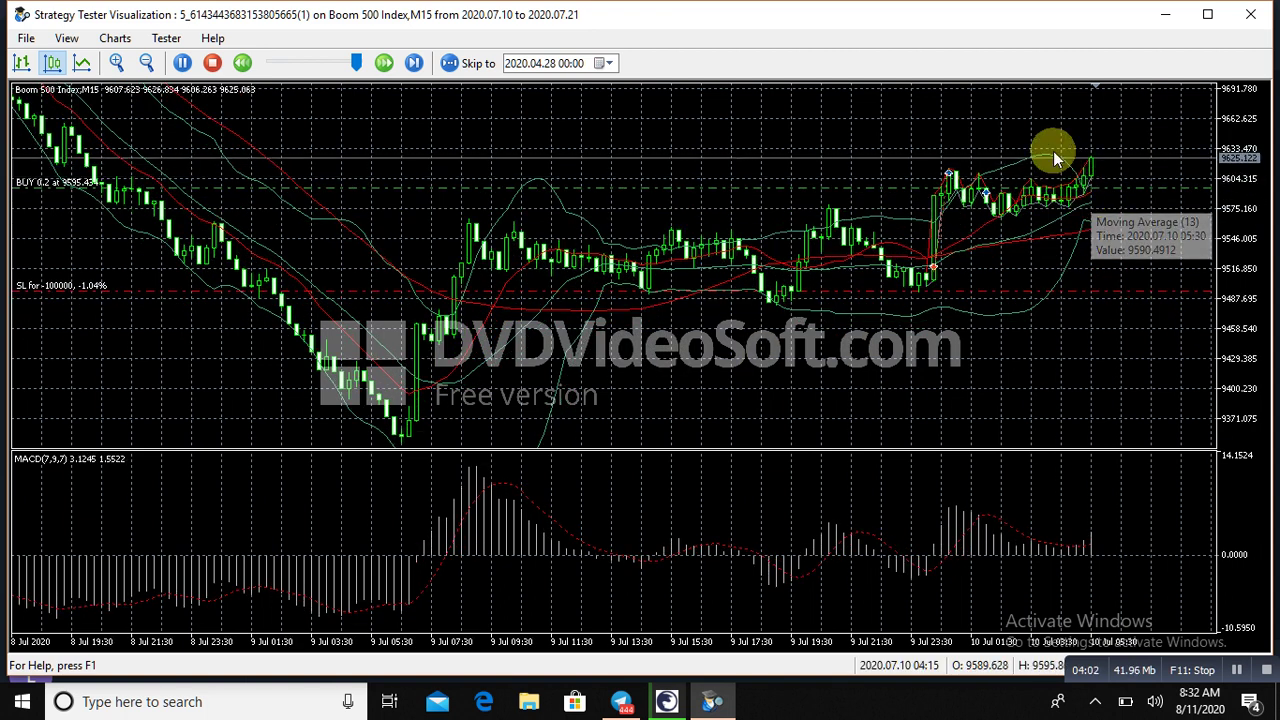
{"action": "left_click", "coordinate": [388, 64]}
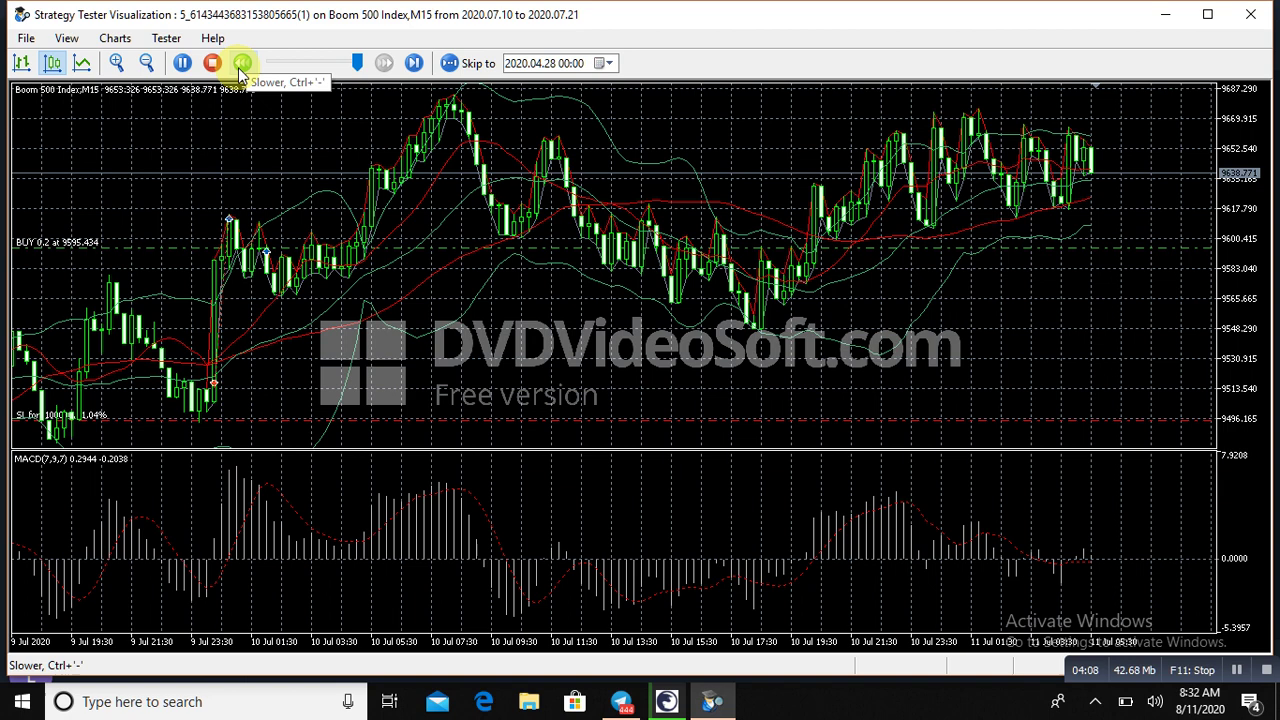
{"action": "left_click", "coordinate": [183, 63]}
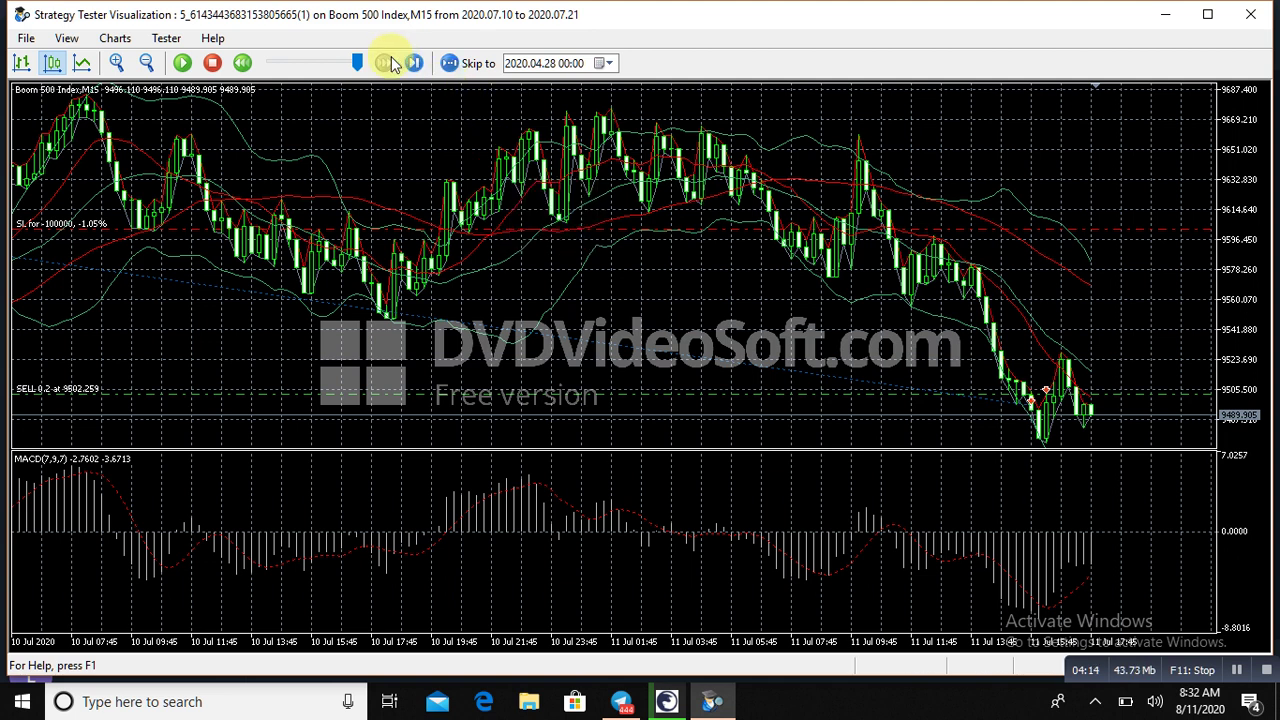
{"action": "left_click", "coordinate": [183, 63]}
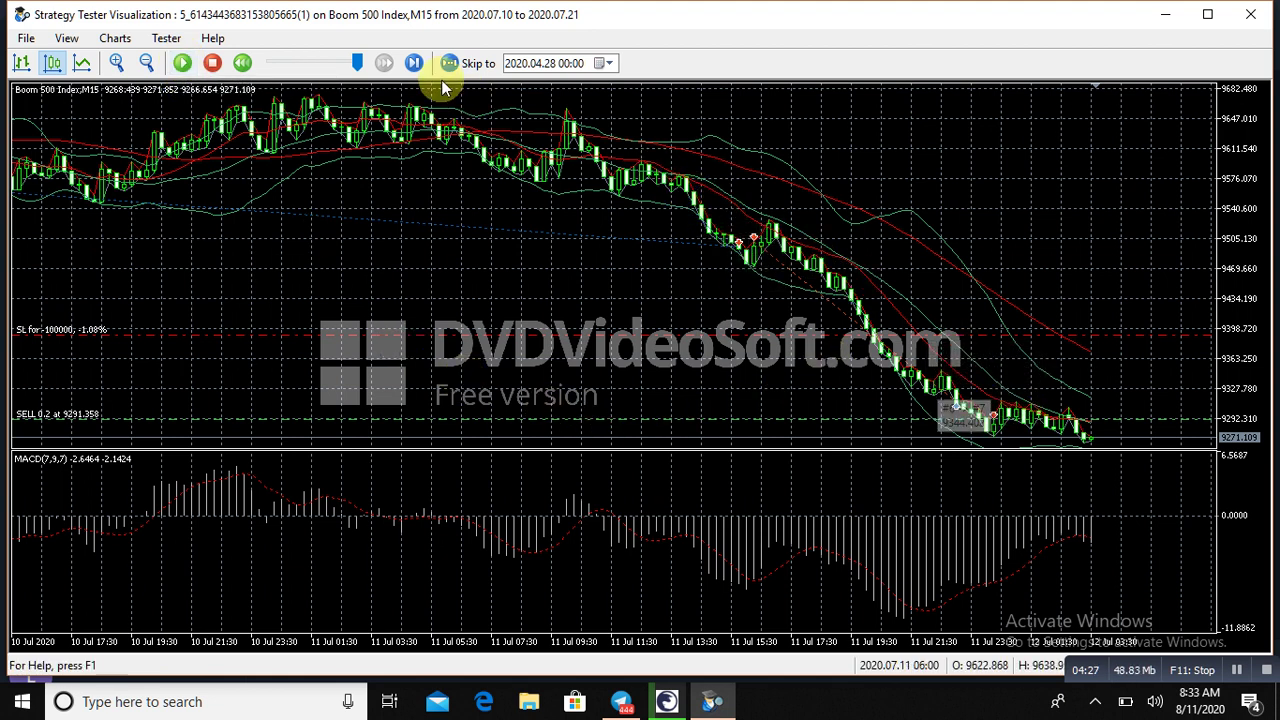
Step the replay forward with repeated pause/continue until late 16 July, then pause
{"action": "left_click", "coordinate": [183, 63]}
{"action": "left_click", "coordinate": [189, 69]}
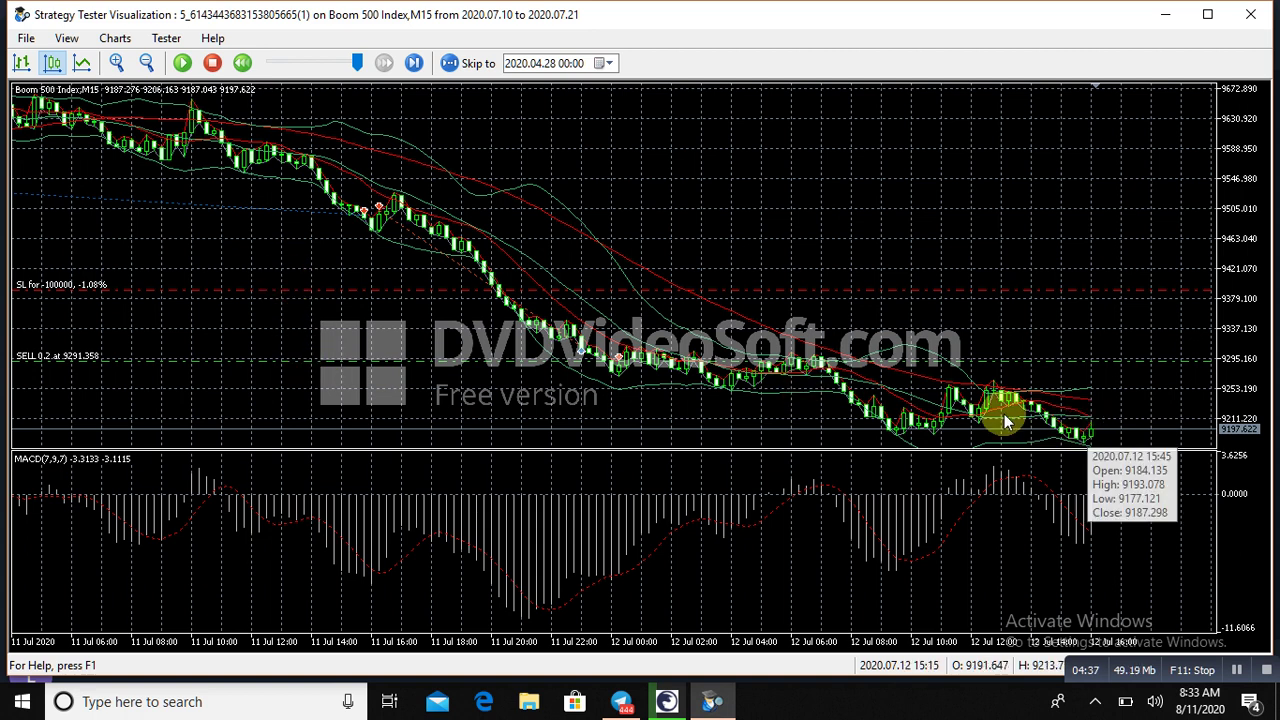
{"action": "left_click", "coordinate": [183, 64]}
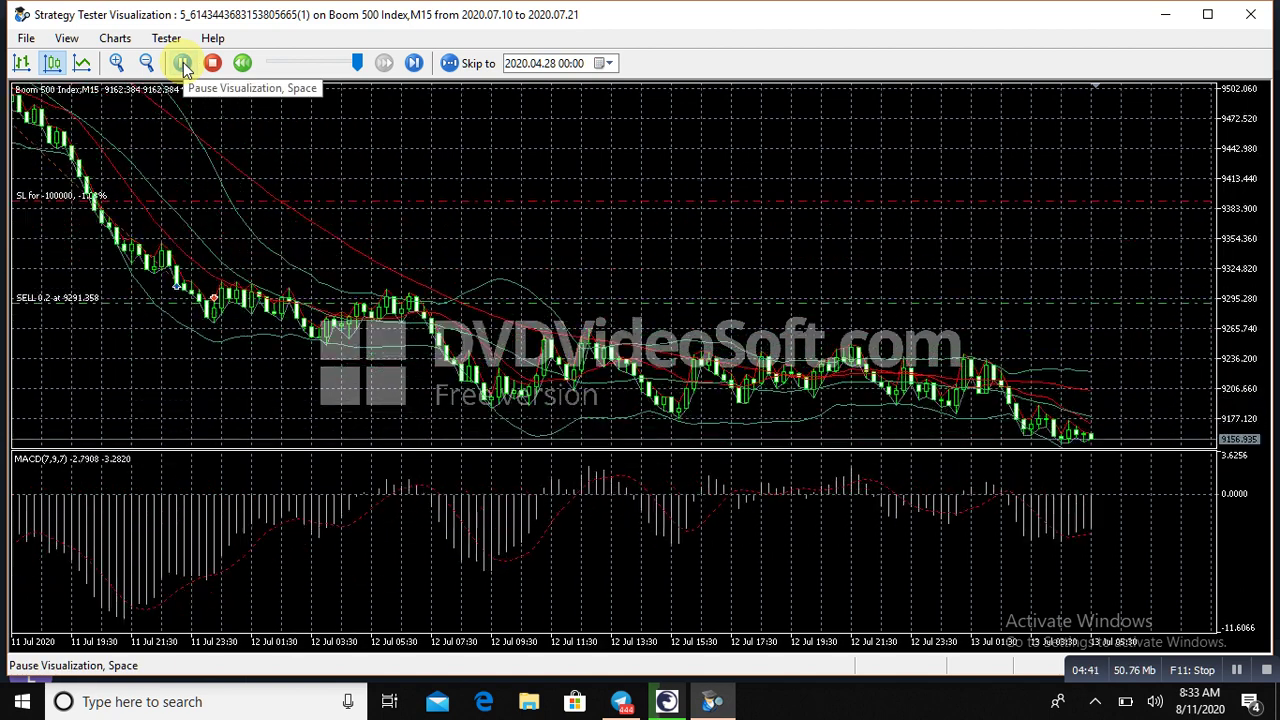
{"action": "left_click", "coordinate": [183, 64]}
{"action": "left_click", "coordinate": [183, 64]}
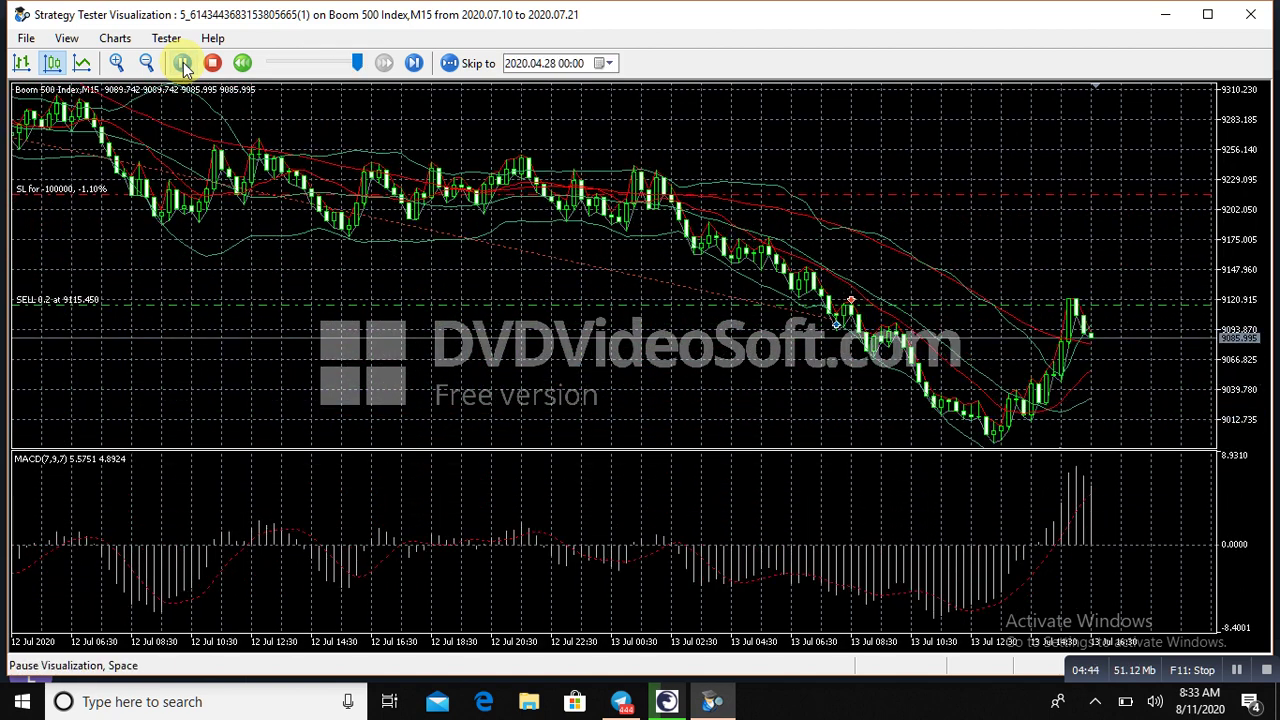
{"action": "left_click", "coordinate": [183, 64]}
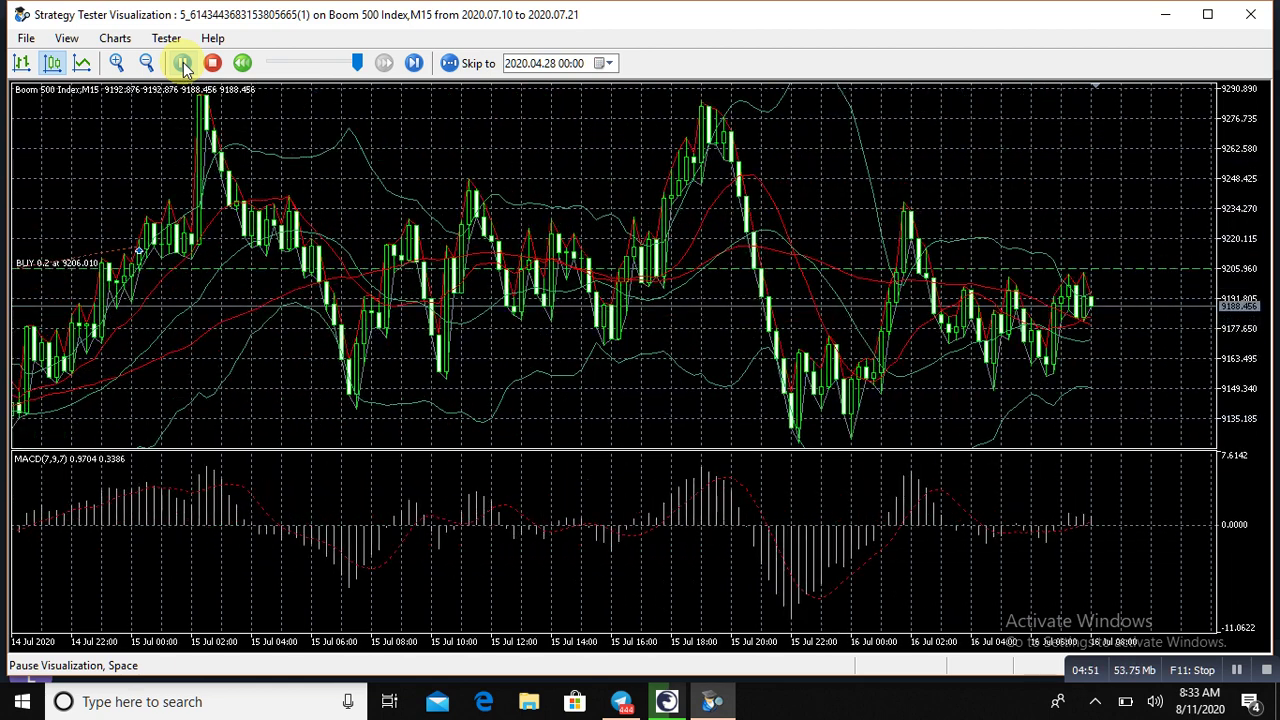
{"action": "left_click", "coordinate": [183, 65]}
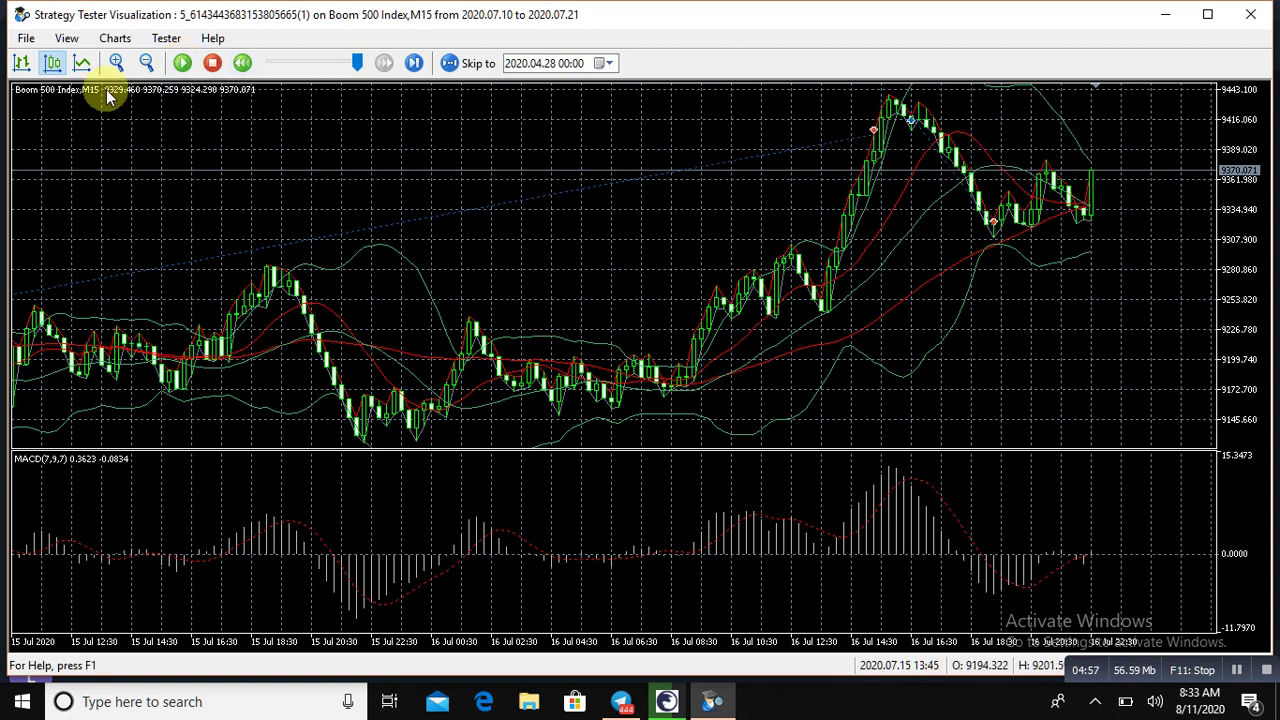
Advance the replay to 20 July, pausing to inspect sell trade #21, then resume
{"action": "left_click", "coordinate": [183, 65]}
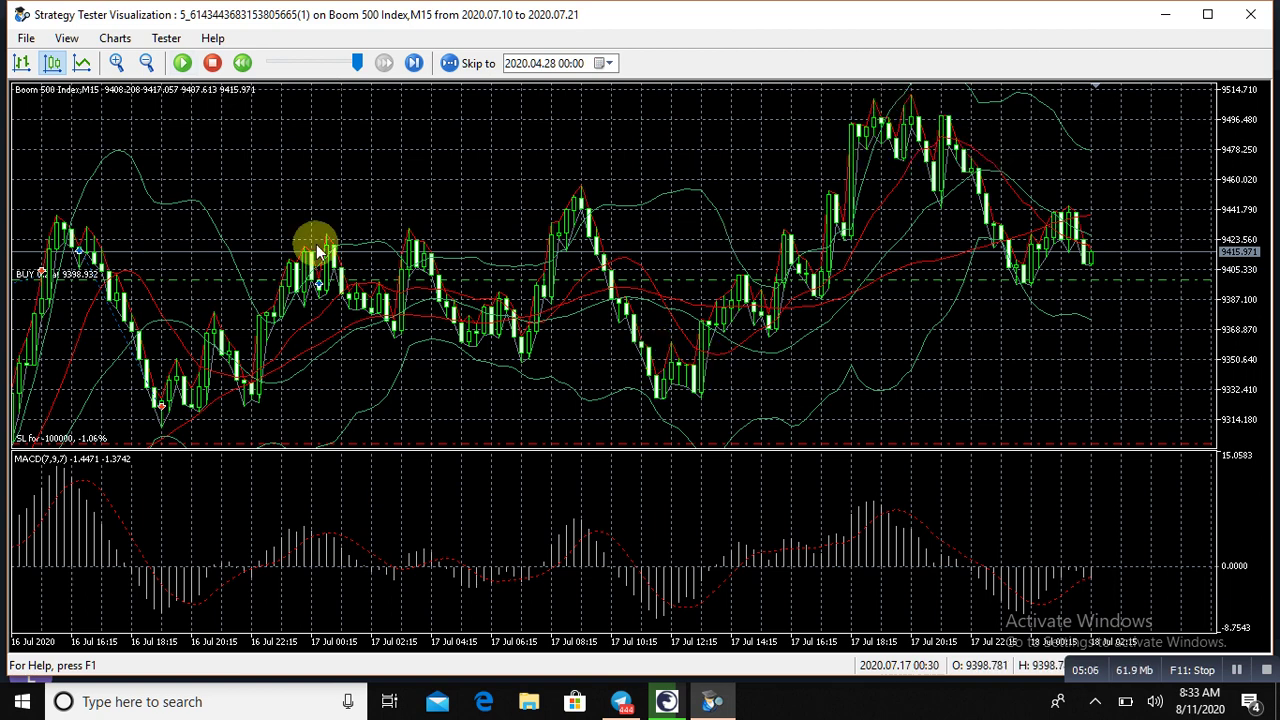
{"action": "left_click", "coordinate": [178, 64]}
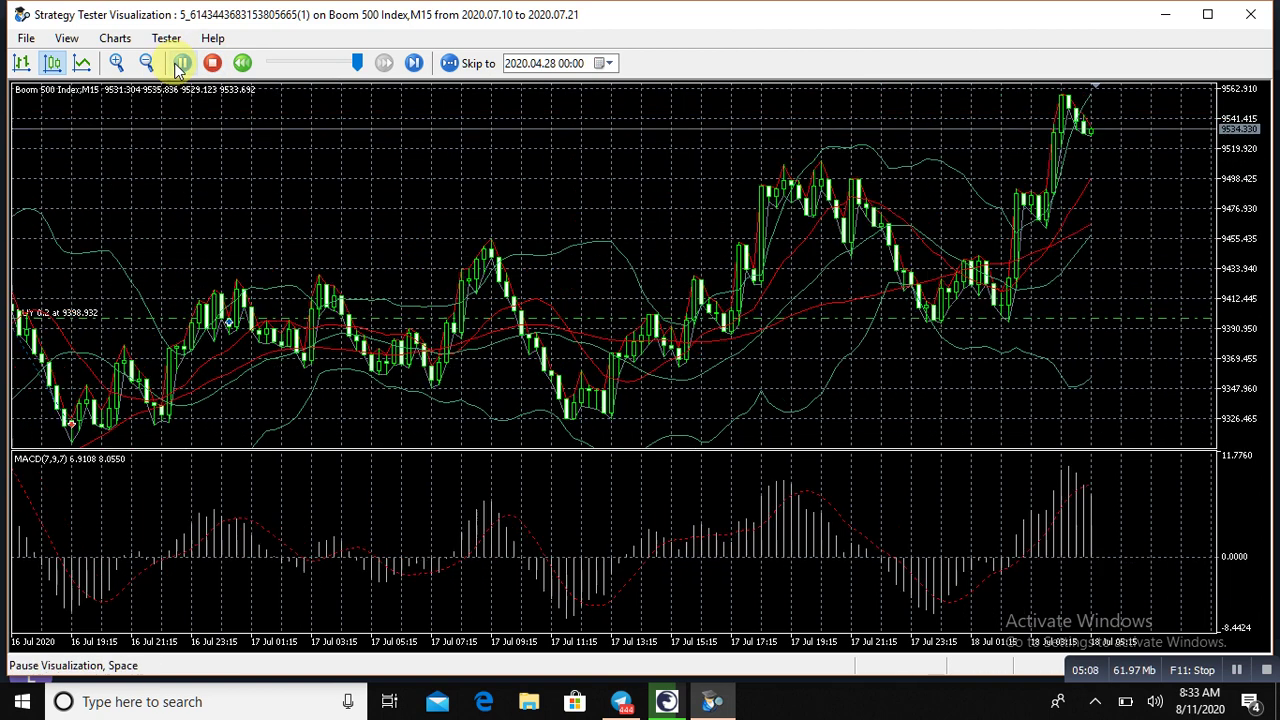
{"action": "left_click", "coordinate": [178, 64]}
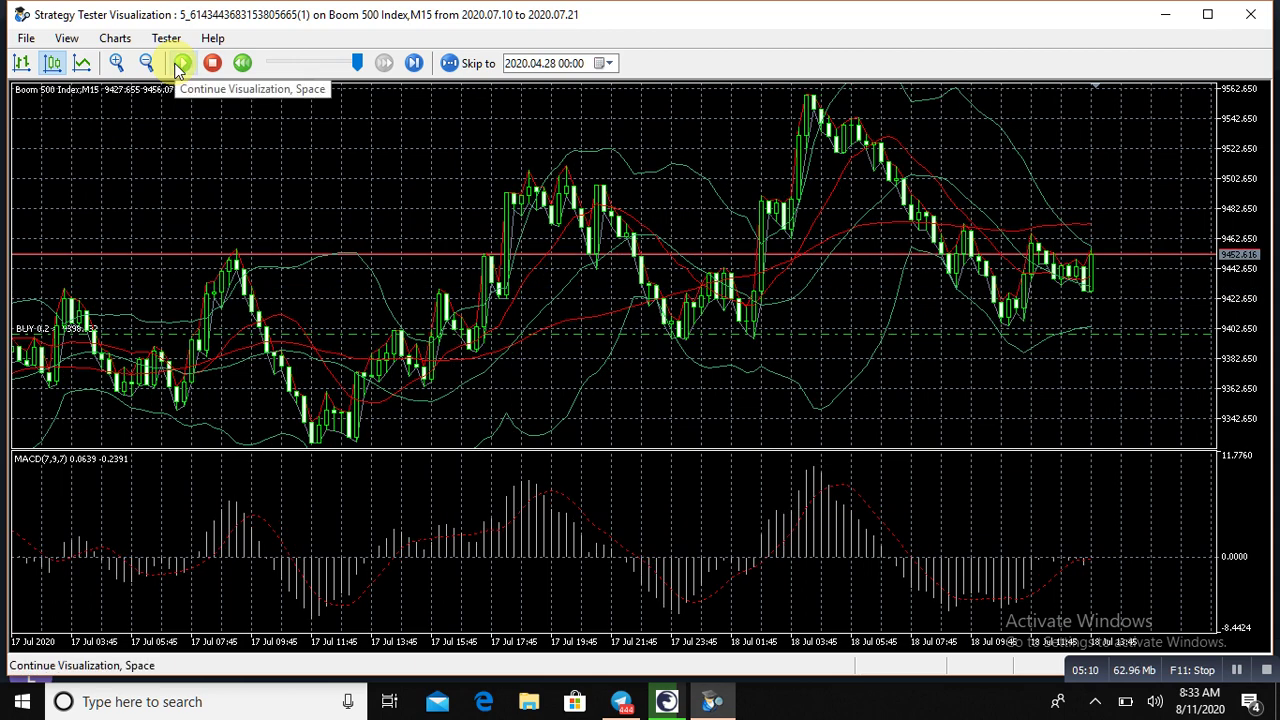
{"action": "left_click", "coordinate": [178, 65]}
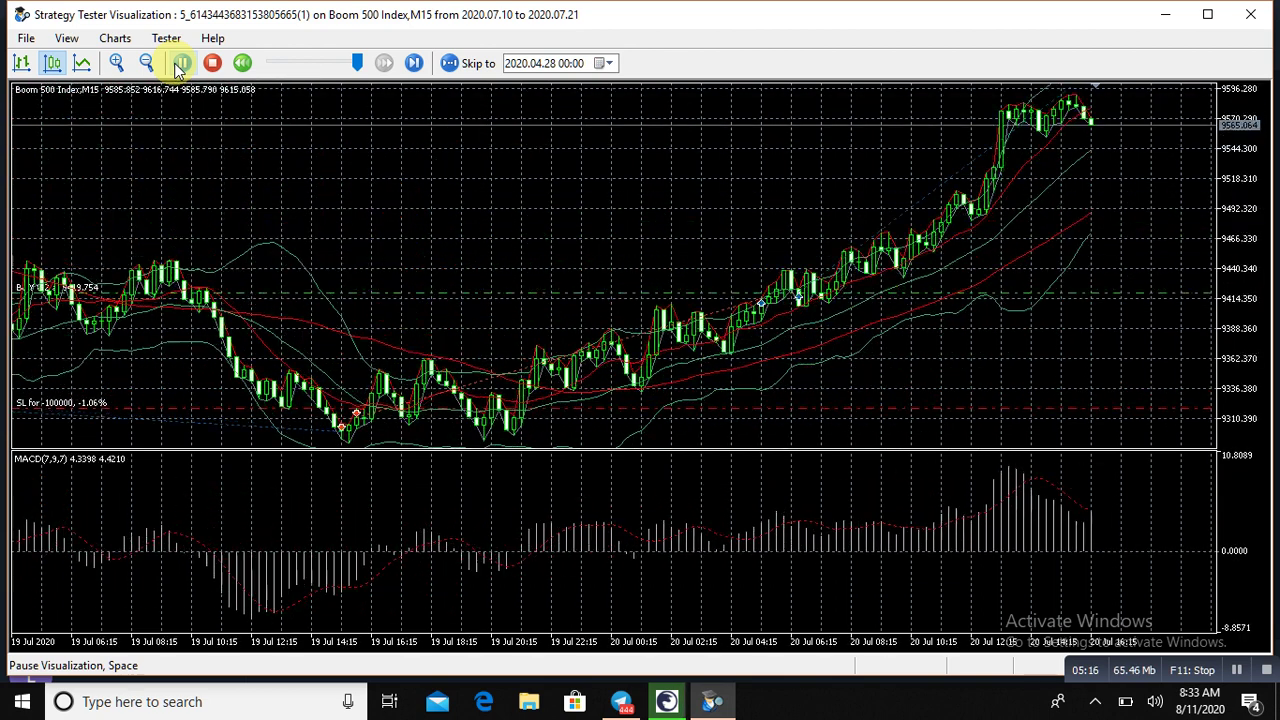
{"action": "left_click", "coordinate": [180, 63]}
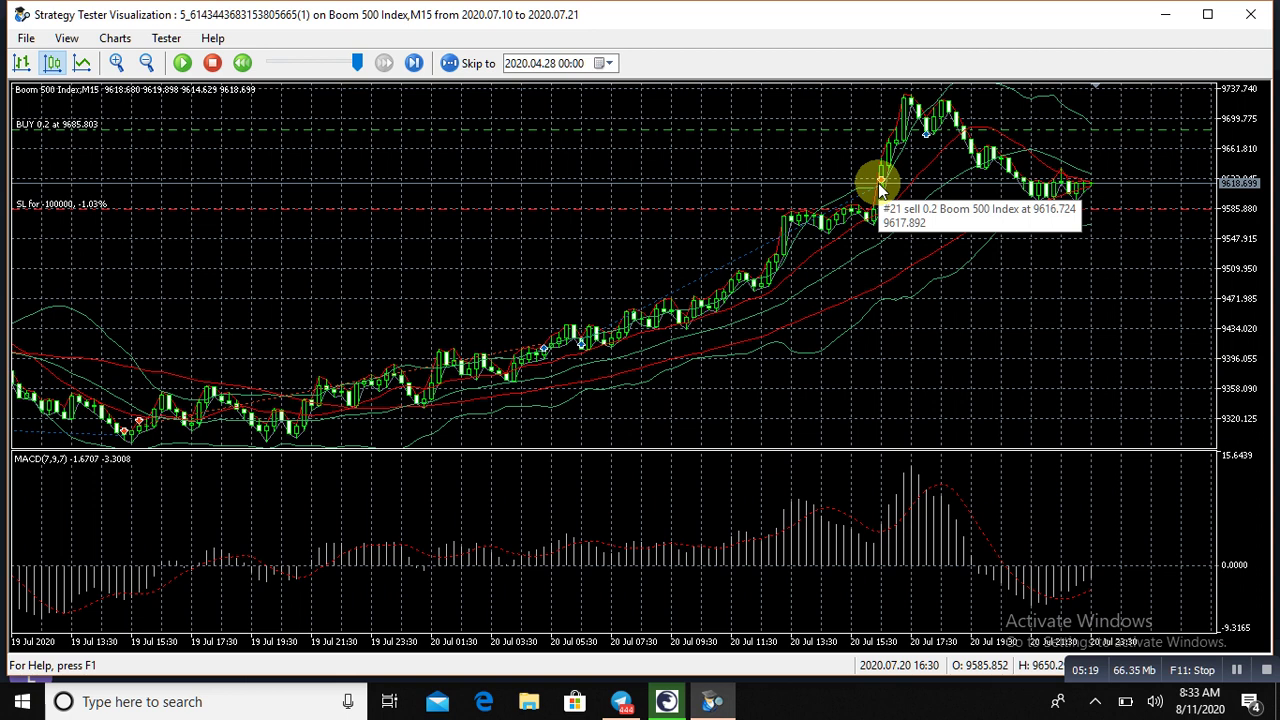
{"action": "left_click", "coordinate": [180, 66]}
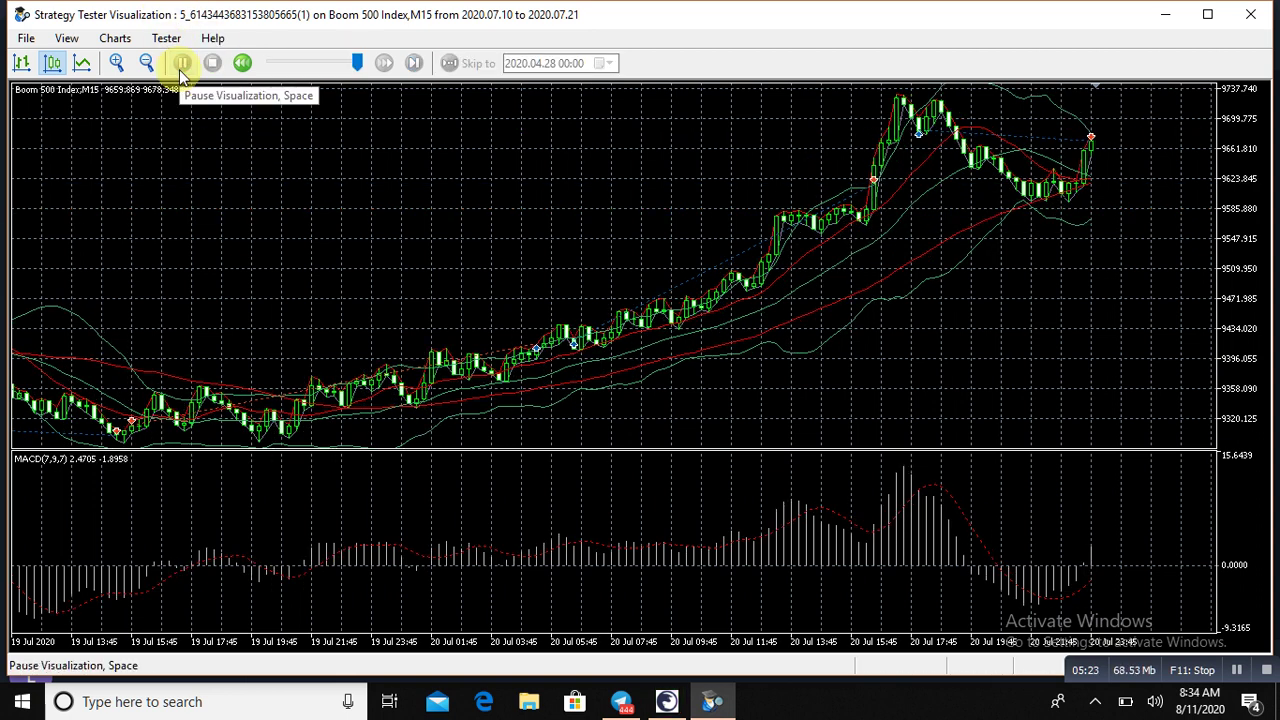